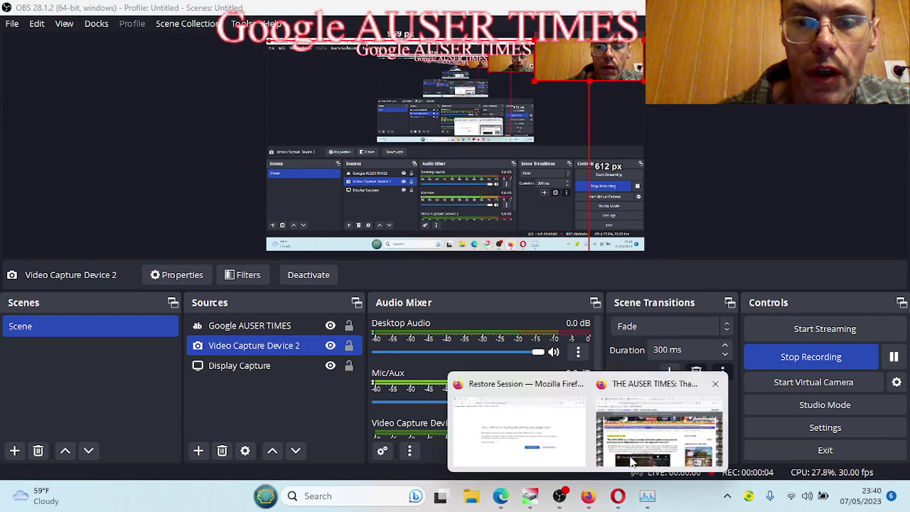
Bring the AUSER TIMES blog post forward in Firefox and copy its web address
click(633, 462)
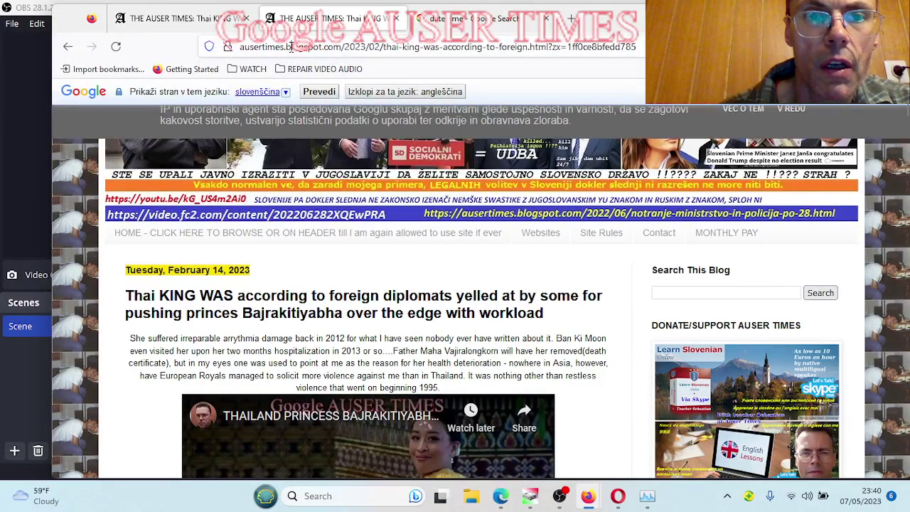
click(291, 47)
right_click(294, 47)
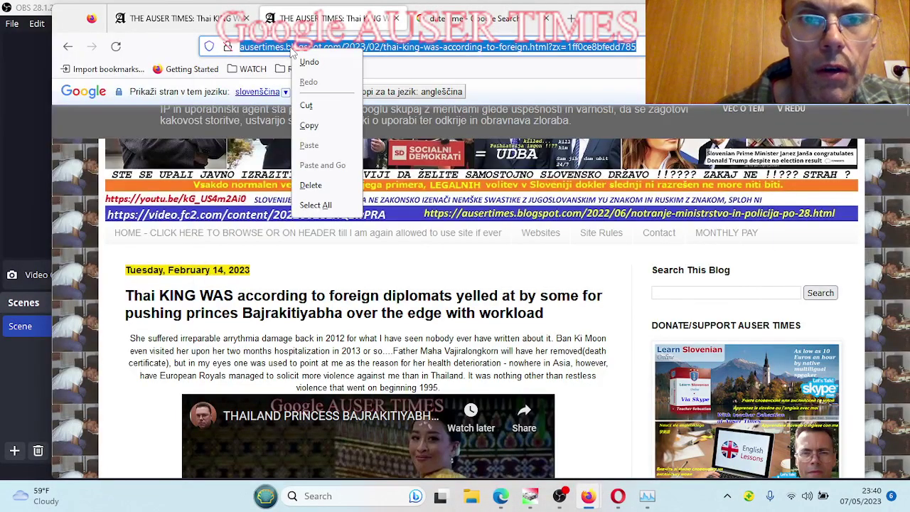
click(310, 125)
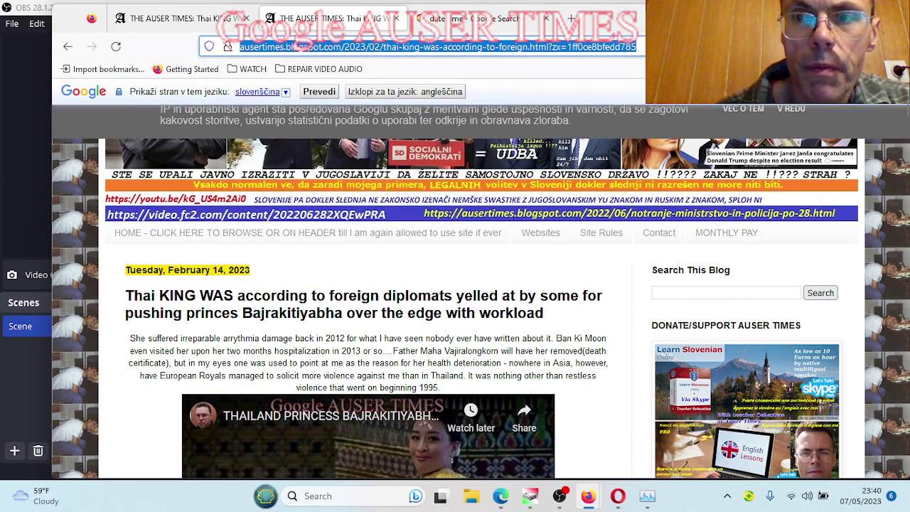
key(Return)
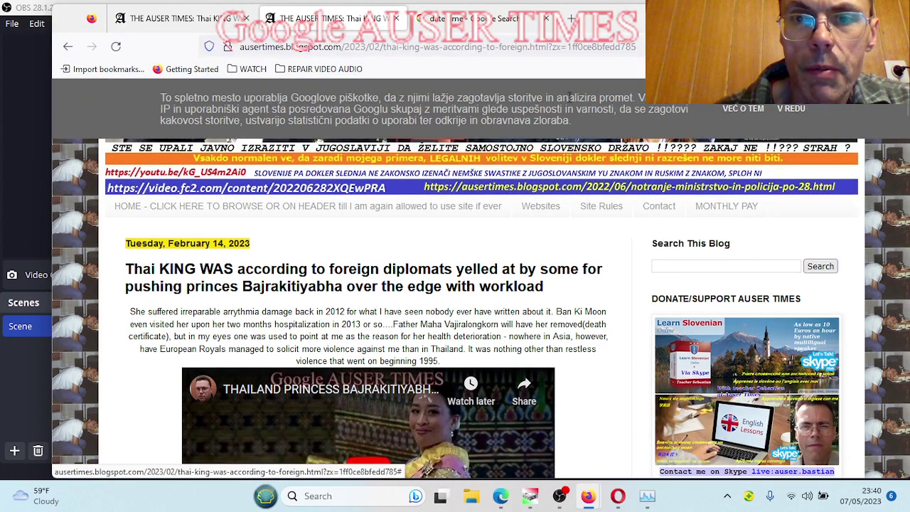
Dismiss the cookie notice with V REDU and copy the post's address again
click(796, 109)
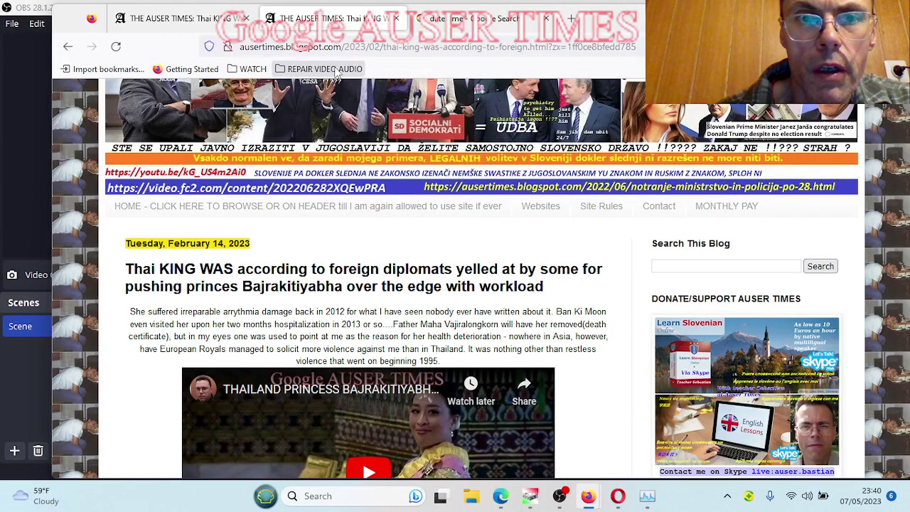
click(510, 47)
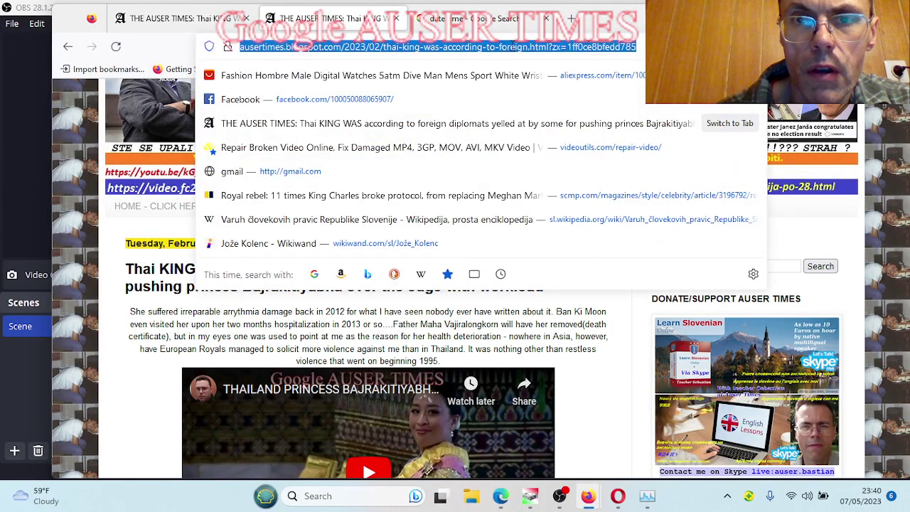
right_click(514, 49)
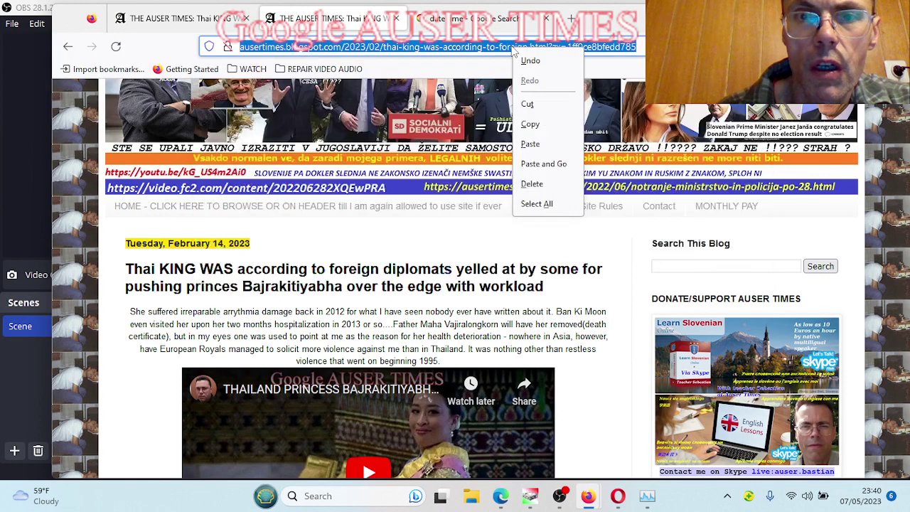
click(529, 125)
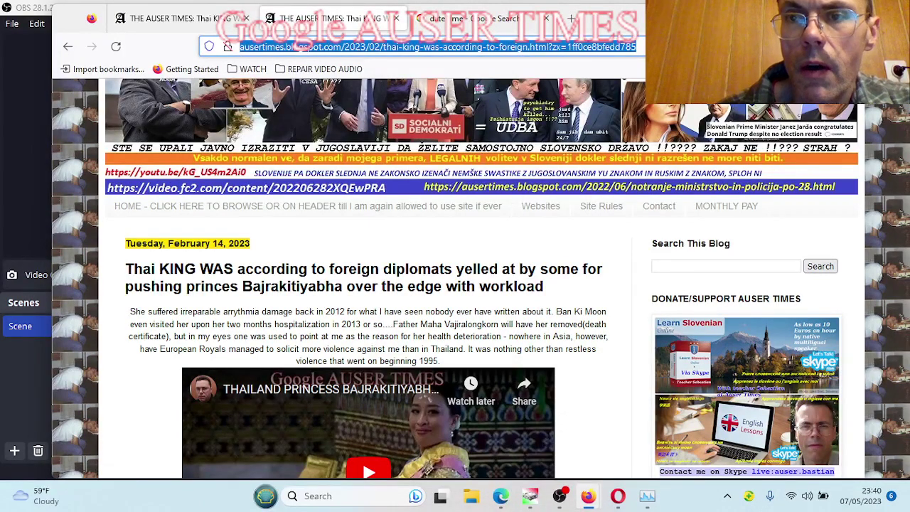
click(892, 47)
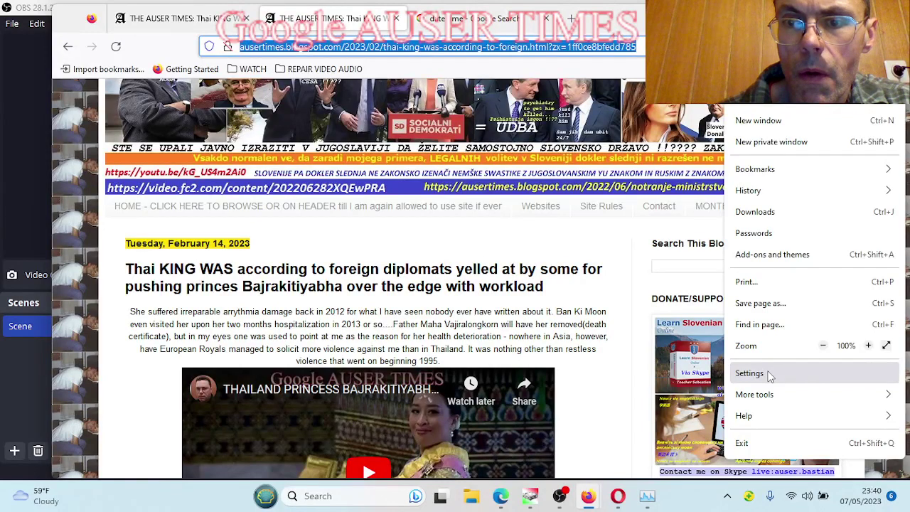
Confirm Firefox 112.0.2 is up to date, then select the post's headline and opening paragraph
click(760, 415)
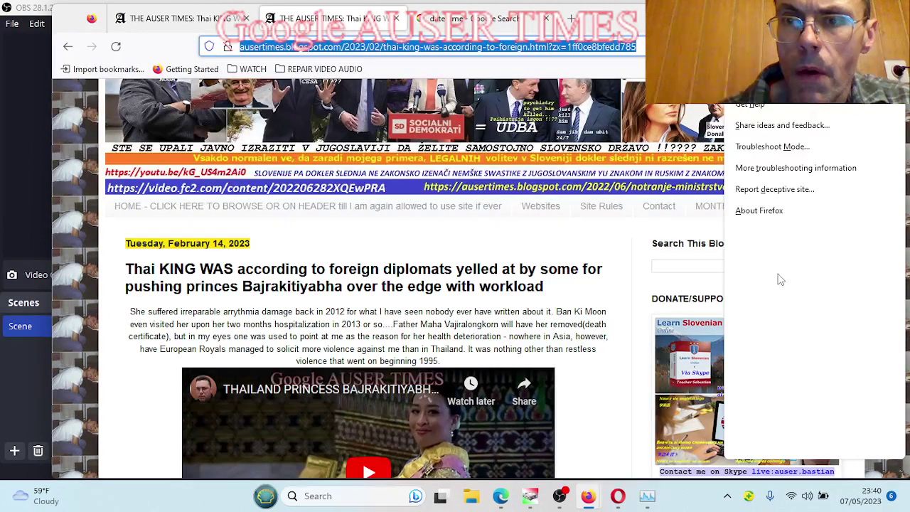
click(763, 214)
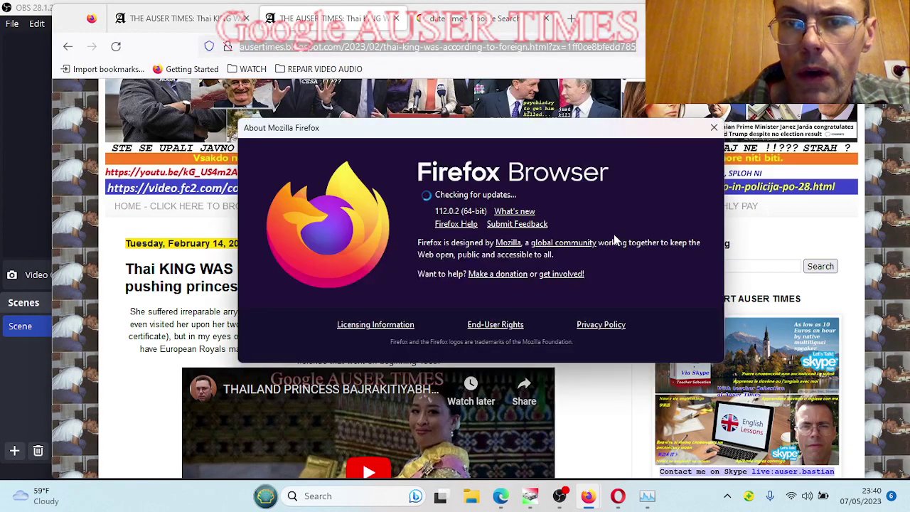
click(714, 128)
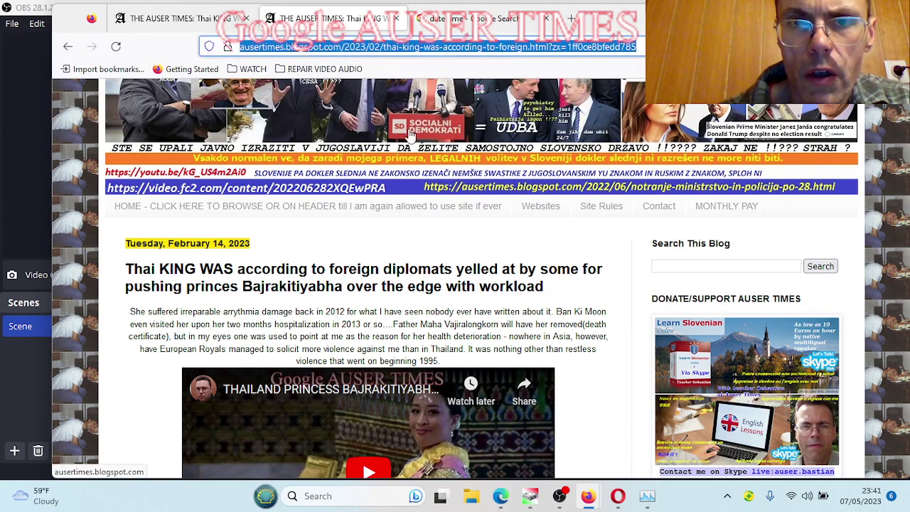
mouse_move(617, 496)
drag(446, 361, 125, 270)
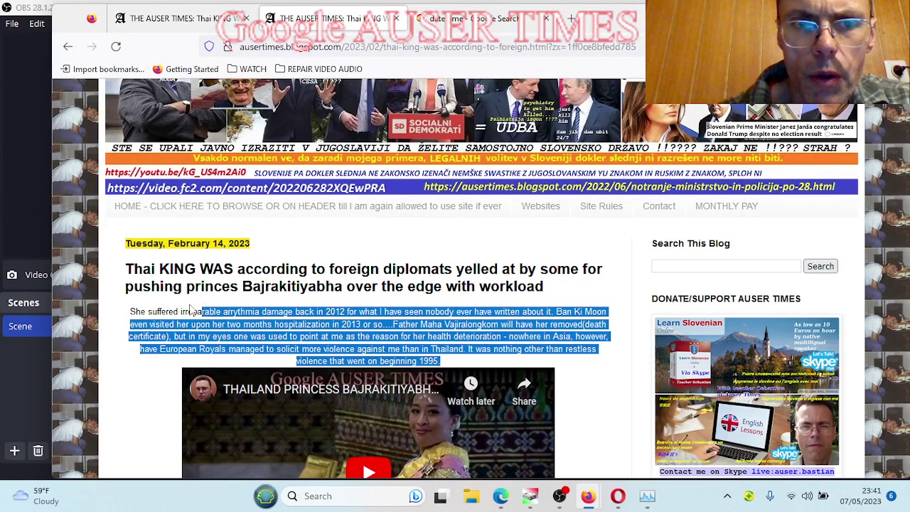
In Edge's police-car tab, load the pasted blogspot address with its ?zx= suffix removed
click(501, 495)
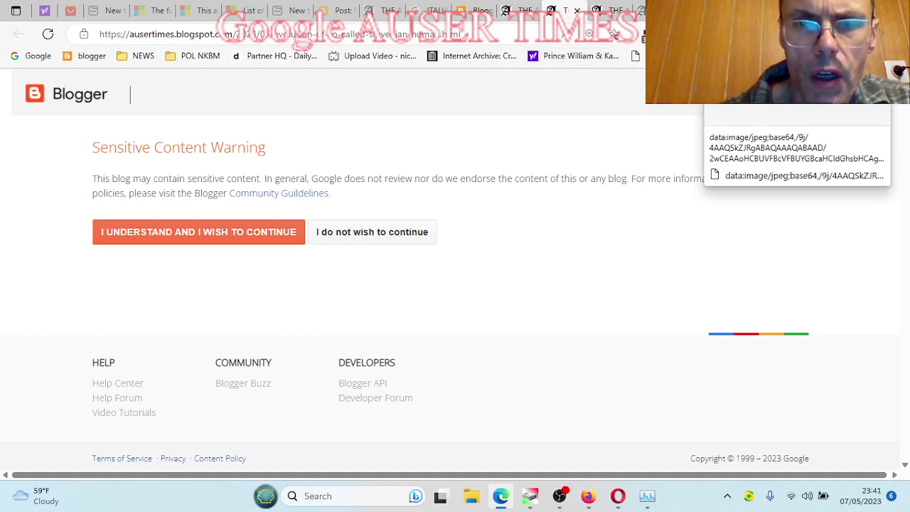
click(550, 10)
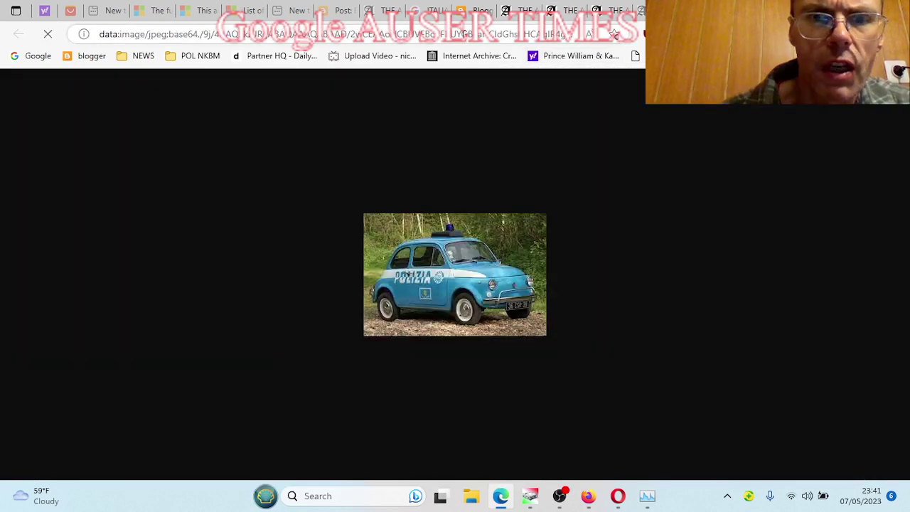
click(355, 34)
key(ctrl+v)
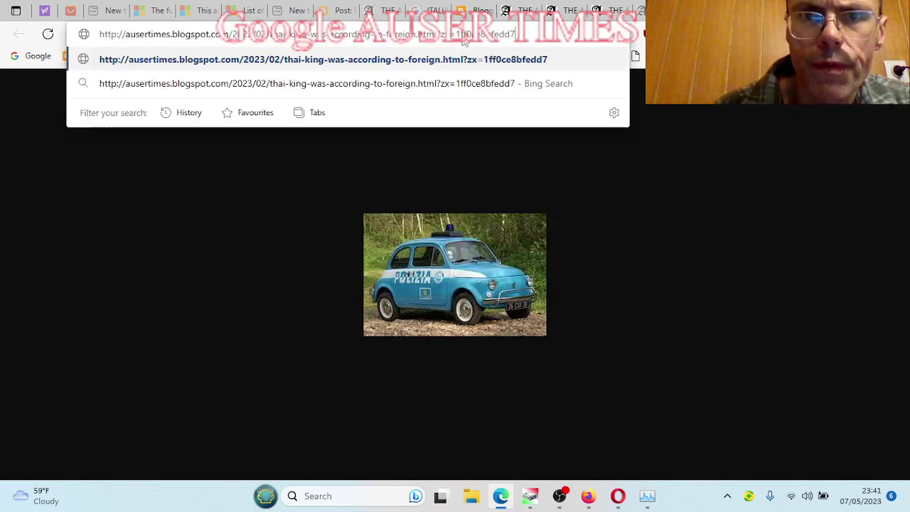
key(BackSpace)
key(BackSpace)
key(BackSpace)
key(BackSpace)
key(BackSpace)
key(BackSpace)
key(BackSpace)
key(BackSpace)
key(BackSpace)
key(BackSpace)
key(BackSpace)
key(BackSpace)
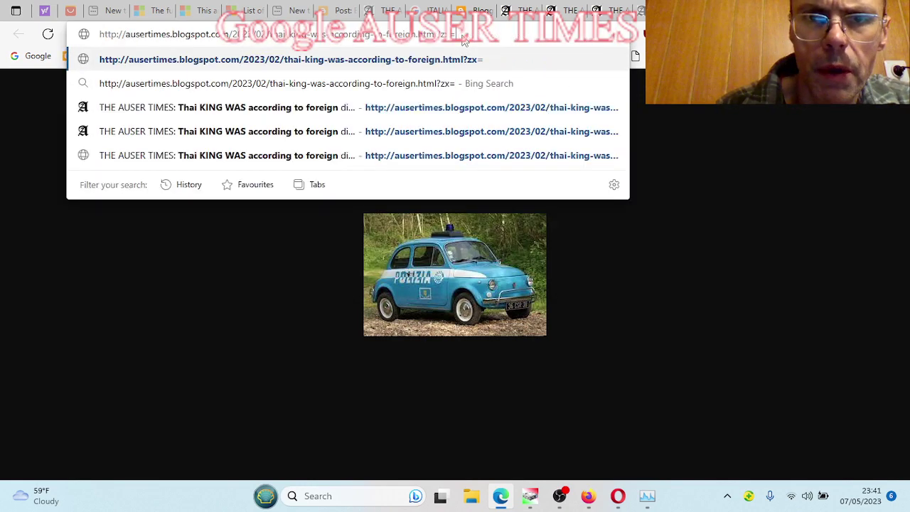
key(BackSpace)
key(BackSpace)
key(BackSpace)
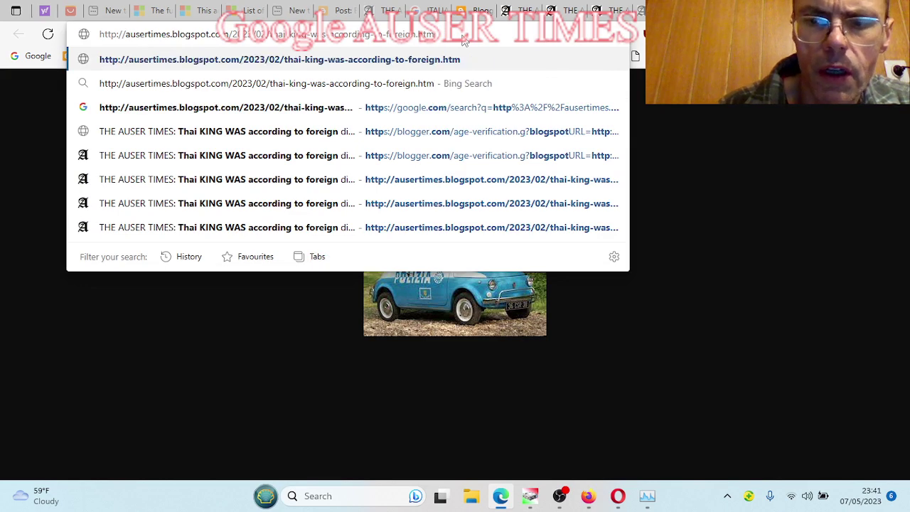
key(Return)
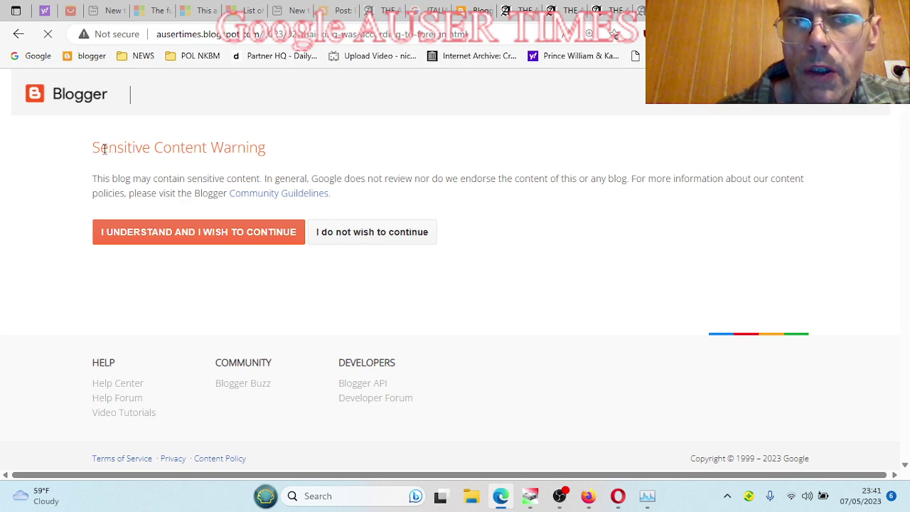
Select and clear the warning text, then bring up Edge's main menu with Alt+F
drag(92, 147, 378, 208)
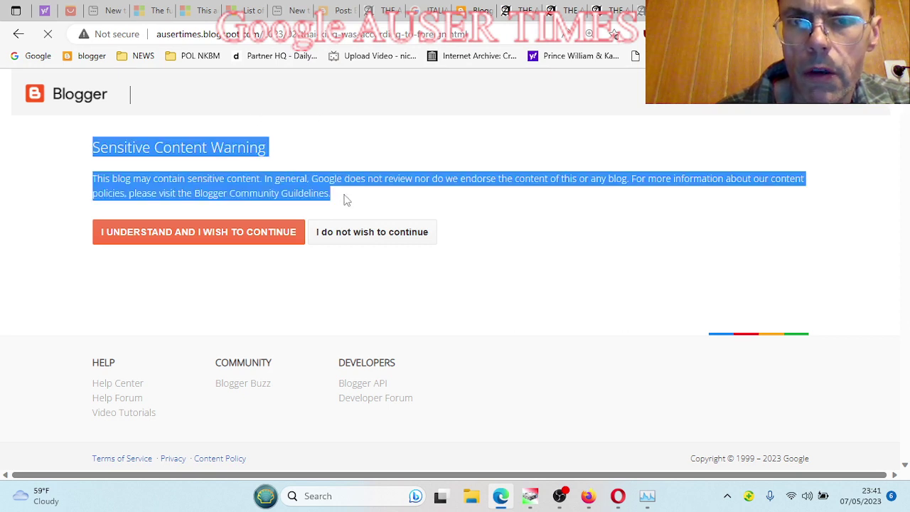
click(606, 271)
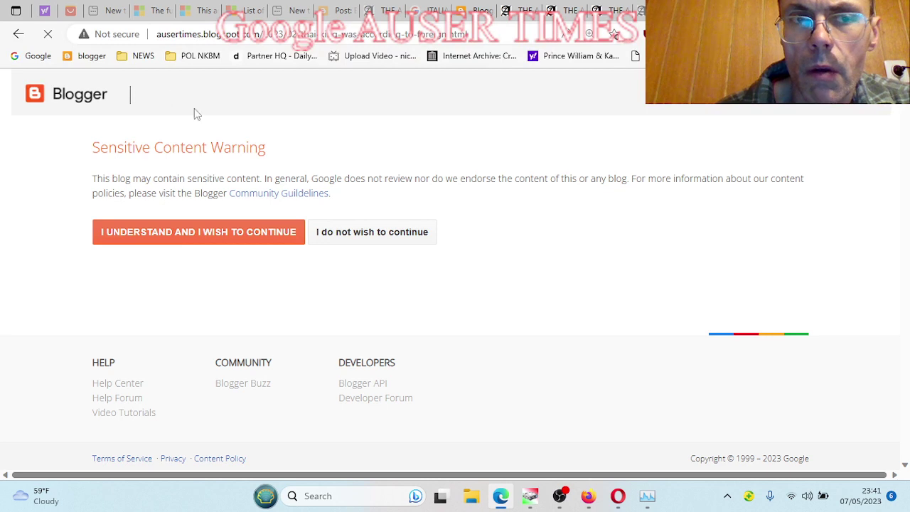
key(alt+f)
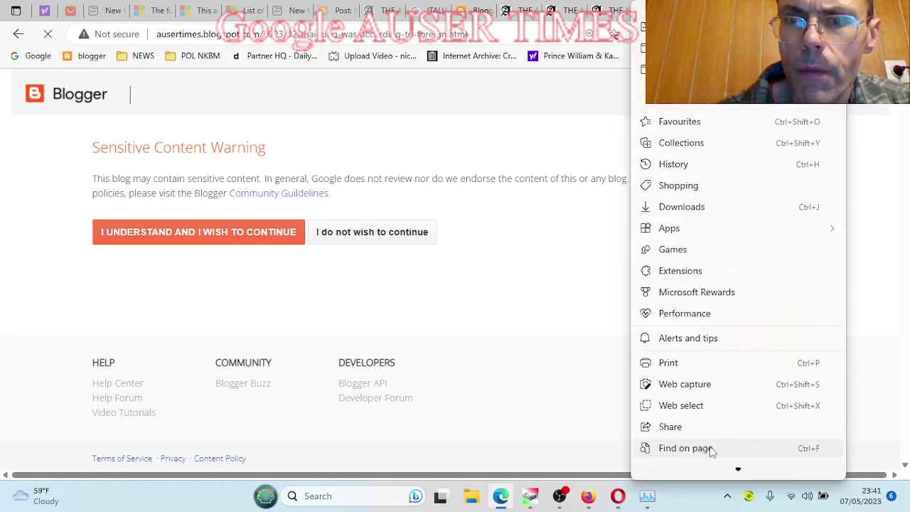
scroll(725, 449, down, 3)
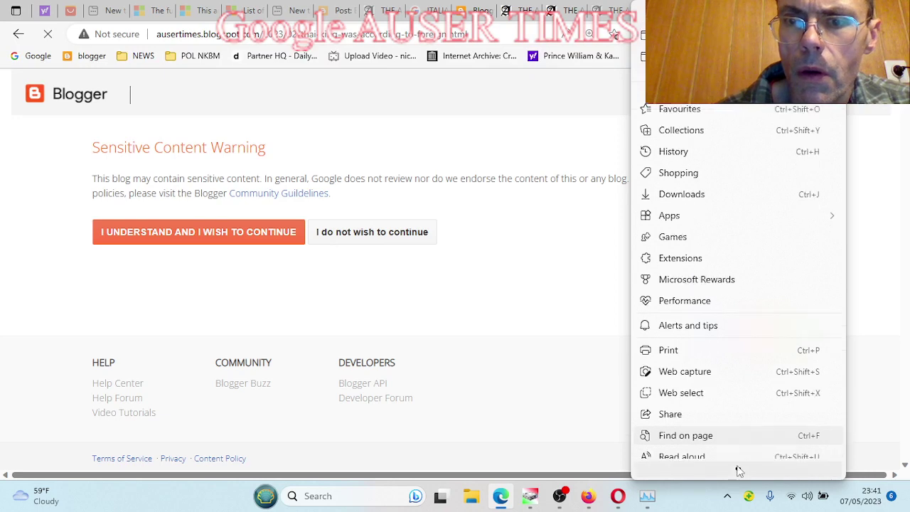
scroll(725, 449, down, 2)
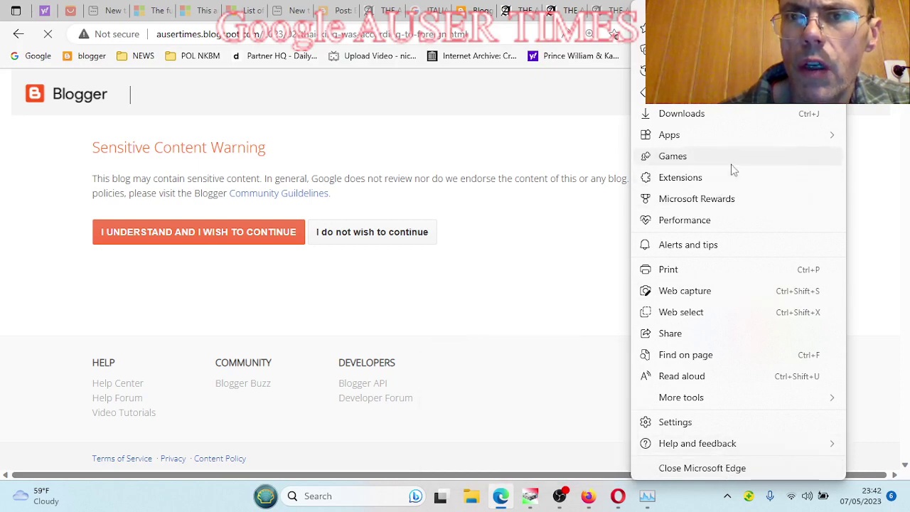
scroll(722, 214, up, 3)
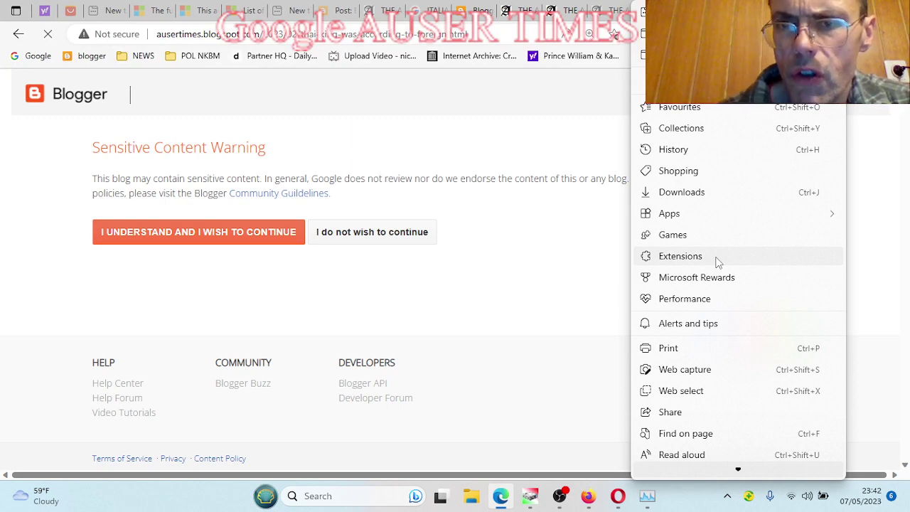
mouse_move(669, 213)
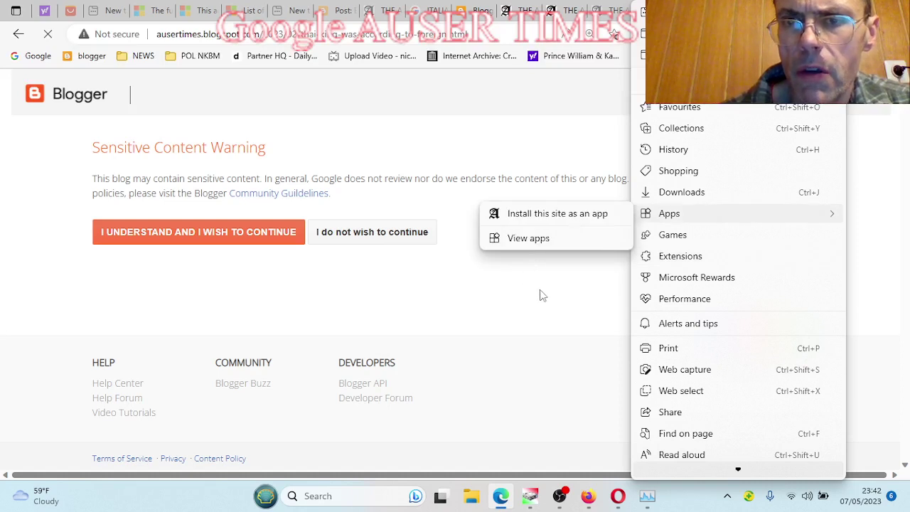
Close the menu and agree to continue past the sensitive content warning
click(542, 294)
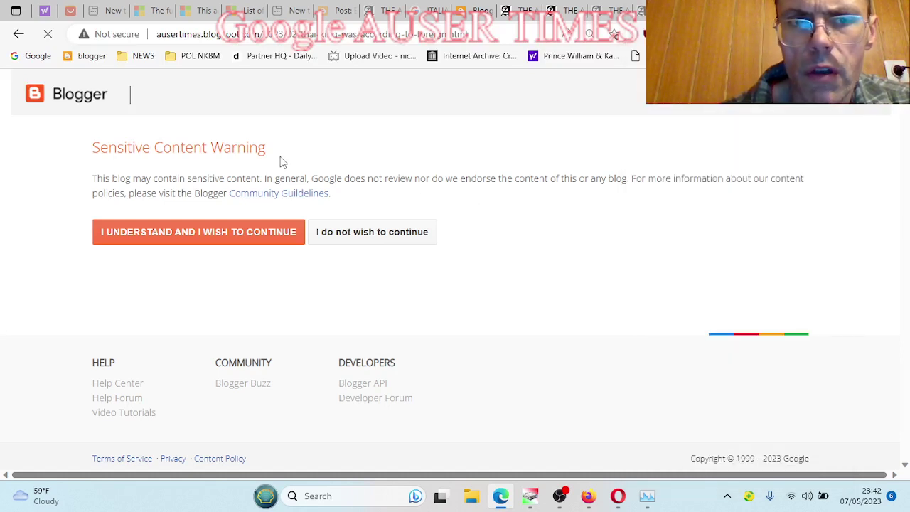
click(156, 234)
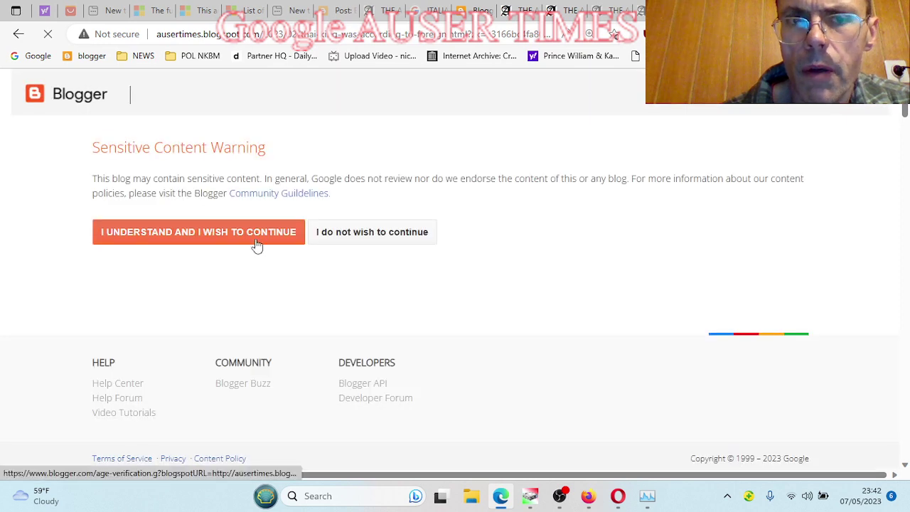
click(256, 242)
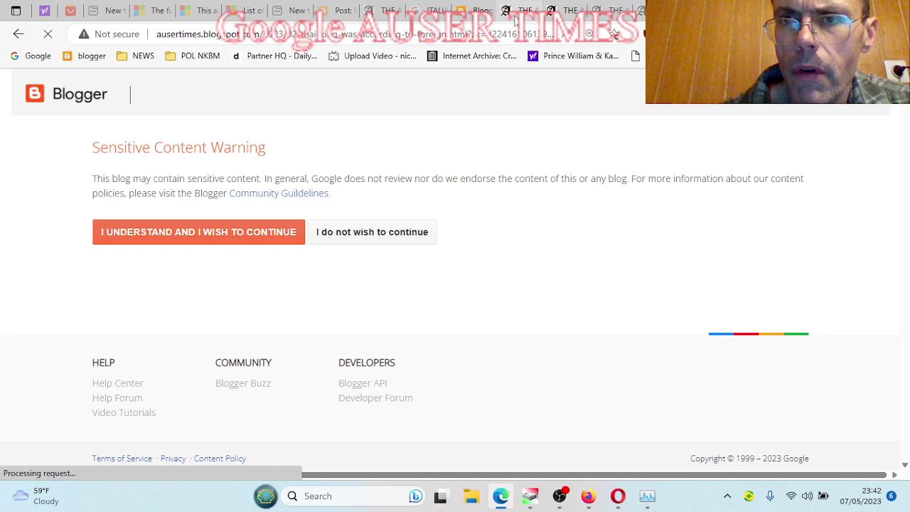
Load the copied post address in the other blog tab, then open a new tab
click(526, 11)
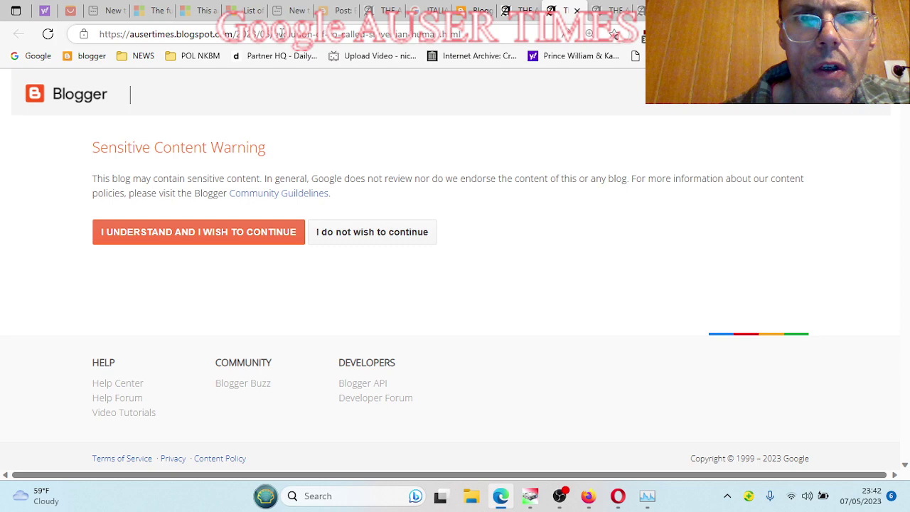
click(280, 33)
key(ctrl+v)
key(Return)
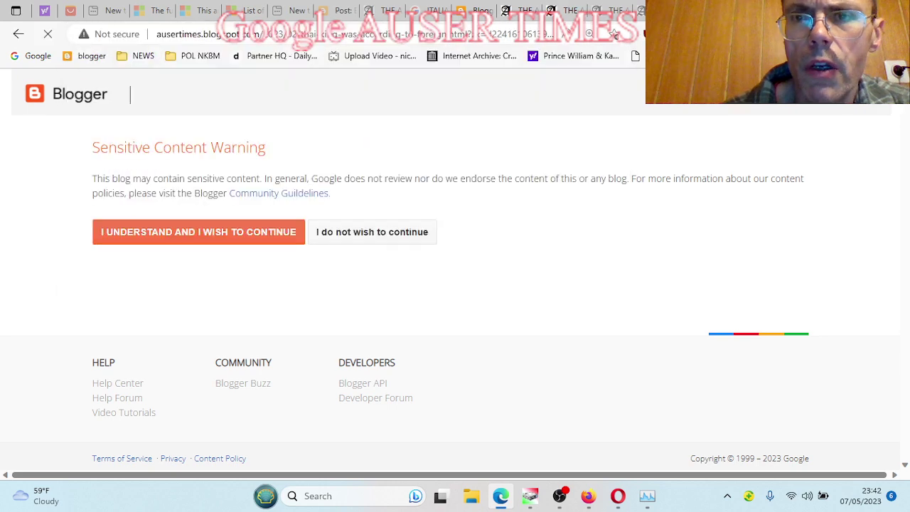
key(ctrl+t)
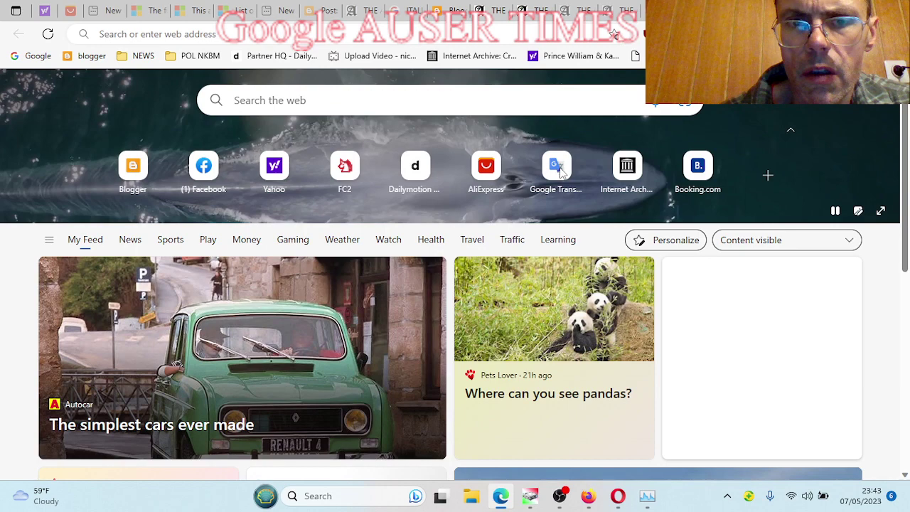
Paste the post address into Google Translate, deleting the trailing code after 'html'
click(562, 171)
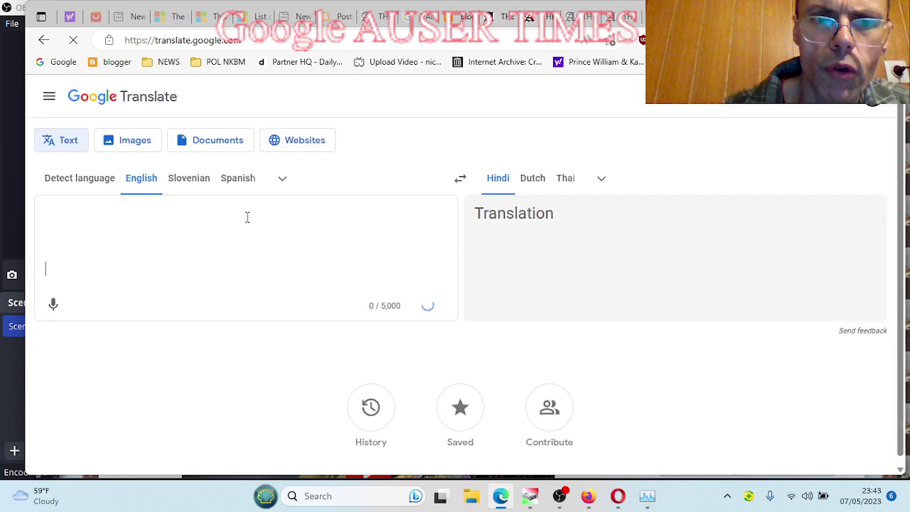
text(http://ausertimes.blogspot.com/2023/02/thai-king-was-according-to-foreign.html?zx=1ff0ce8bfedd785)
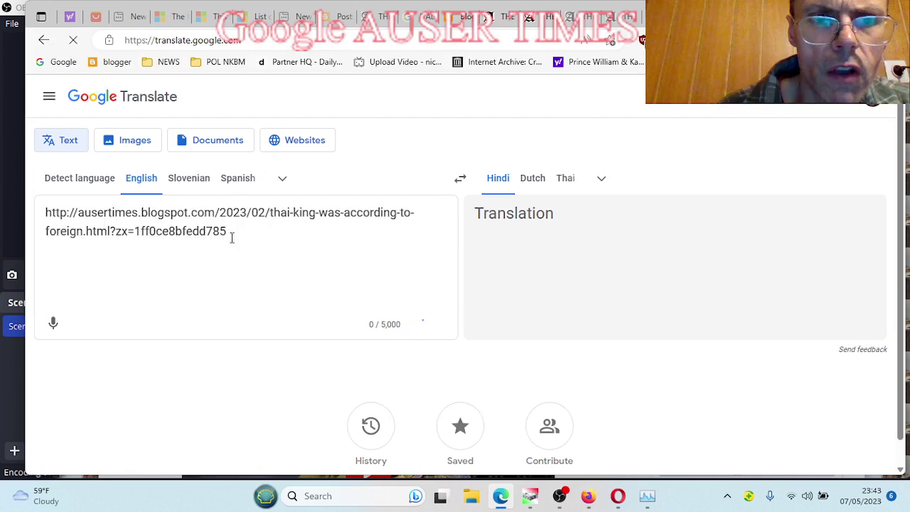
drag(231, 237, 84, 213)
click(106, 232)
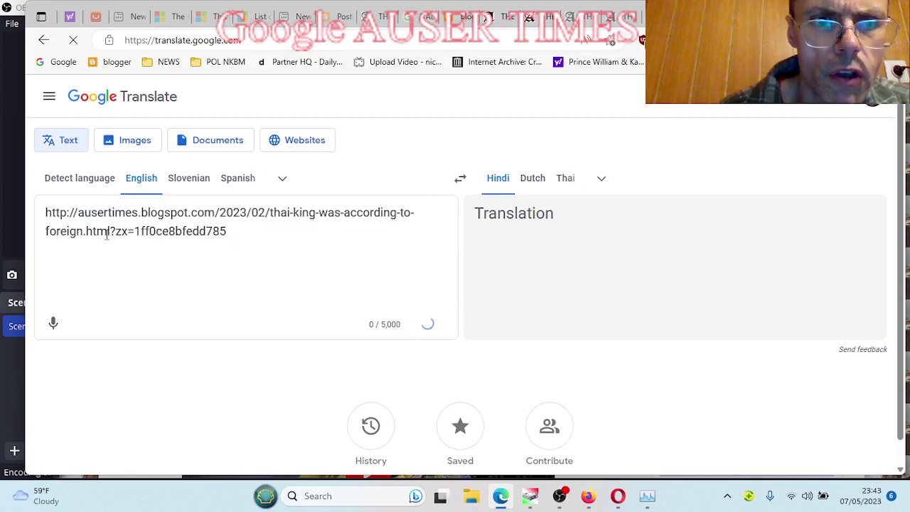
drag(107, 232, 231, 232)
key(Delete)
drag(114, 232, 41, 213)
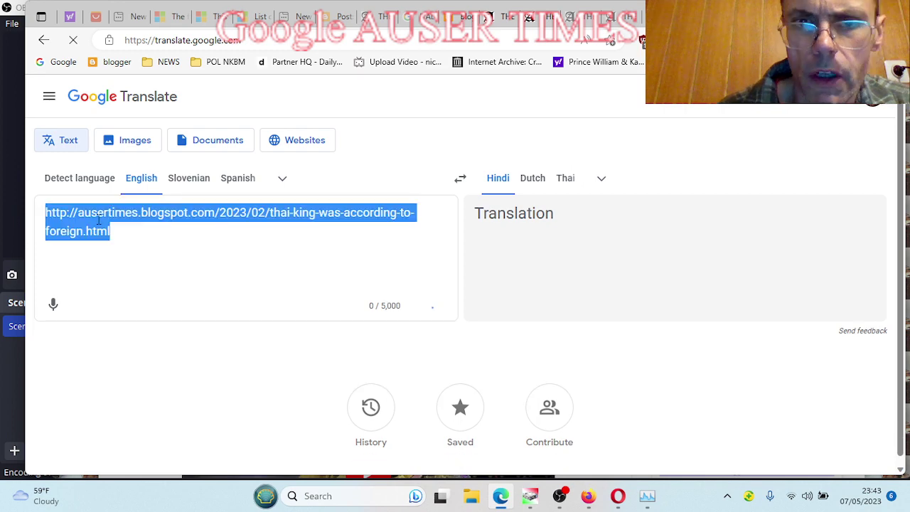
click(135, 258)
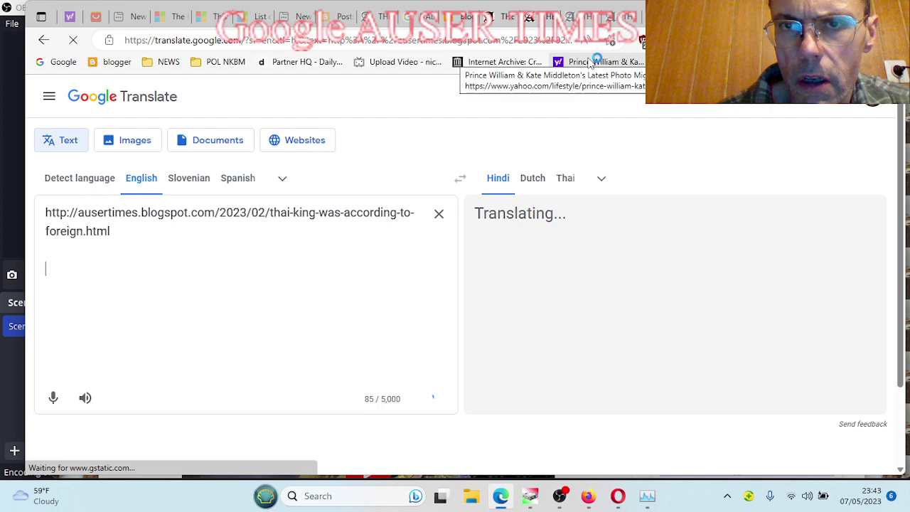
Back on the blog post tab, select the entire web address with Select all
key(ctrl+Tab)
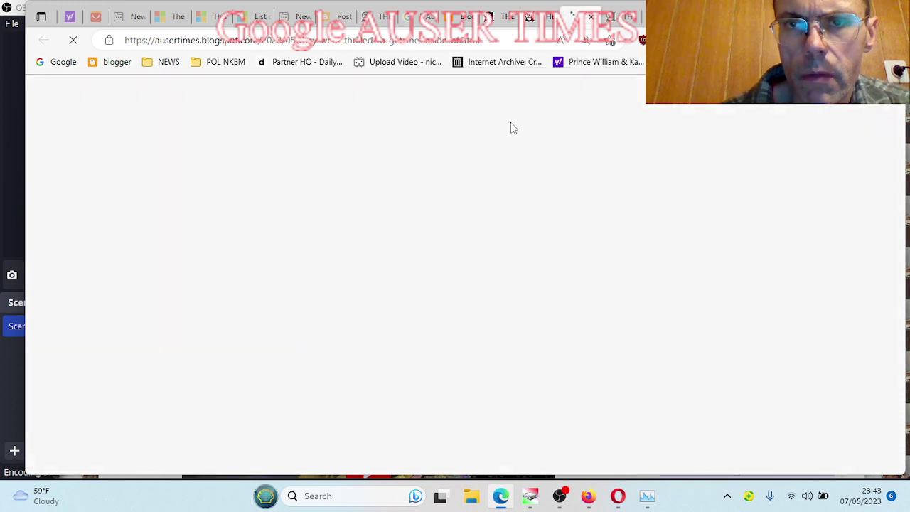
double_click(359, 39)
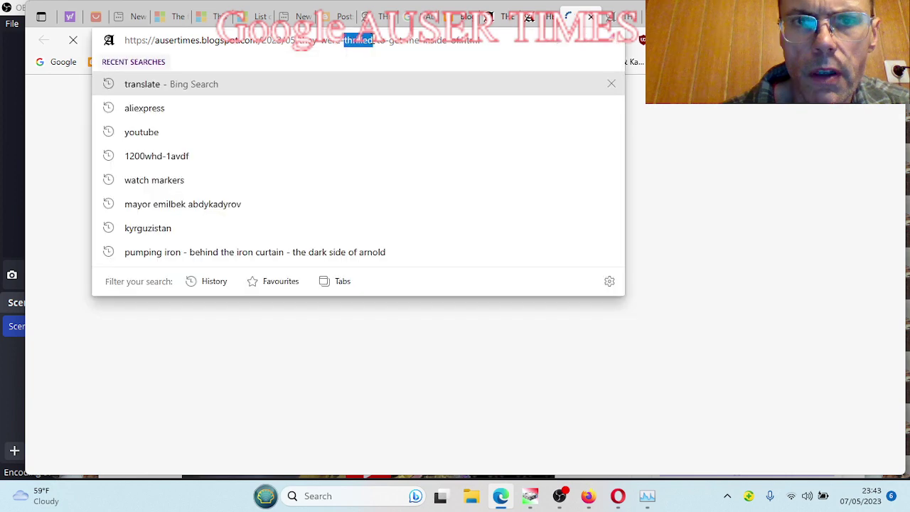
right_click(359, 40)
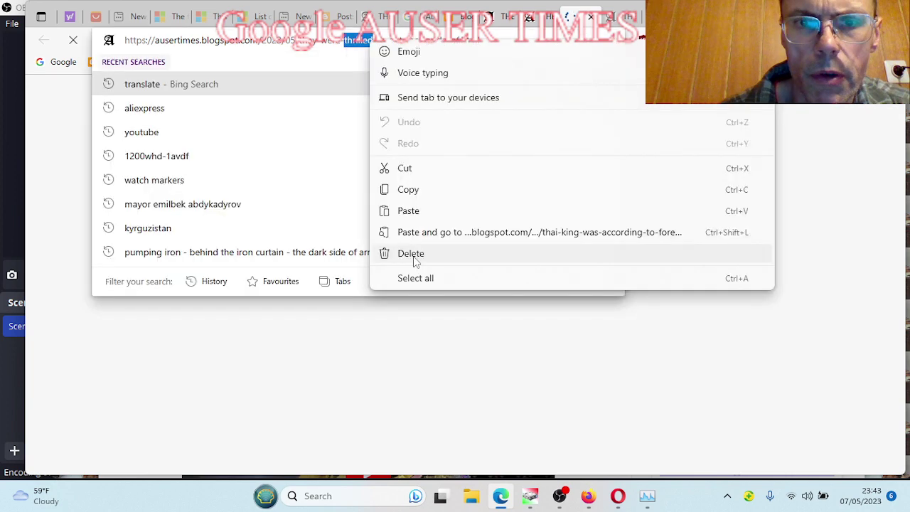
click(415, 277)
right_click(334, 40)
click(373, 189)
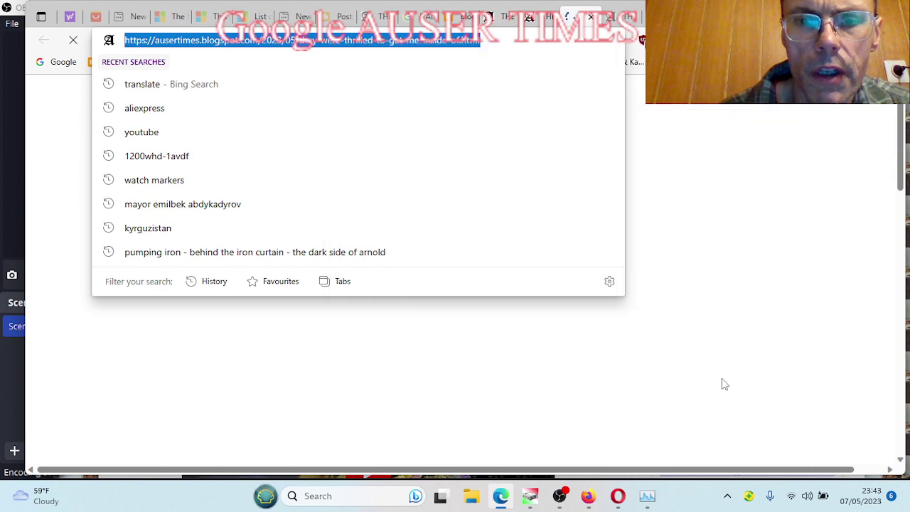
Hide OBS's Video Capture Device 2 source, then return to Edge
click(561, 496)
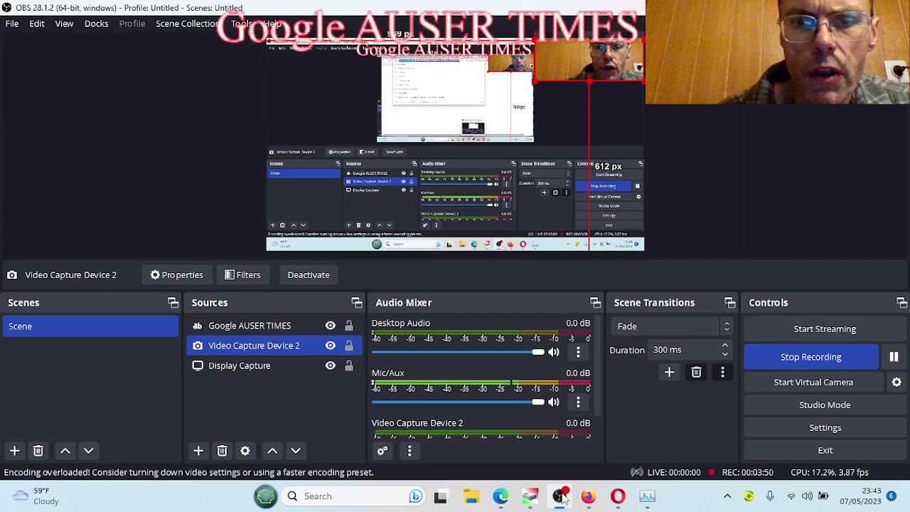
click(330, 345)
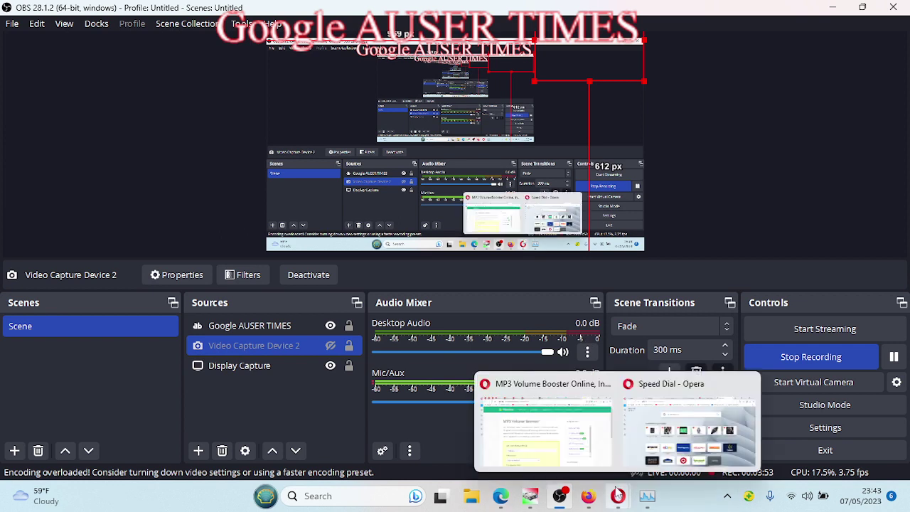
mouse_move(515, 495)
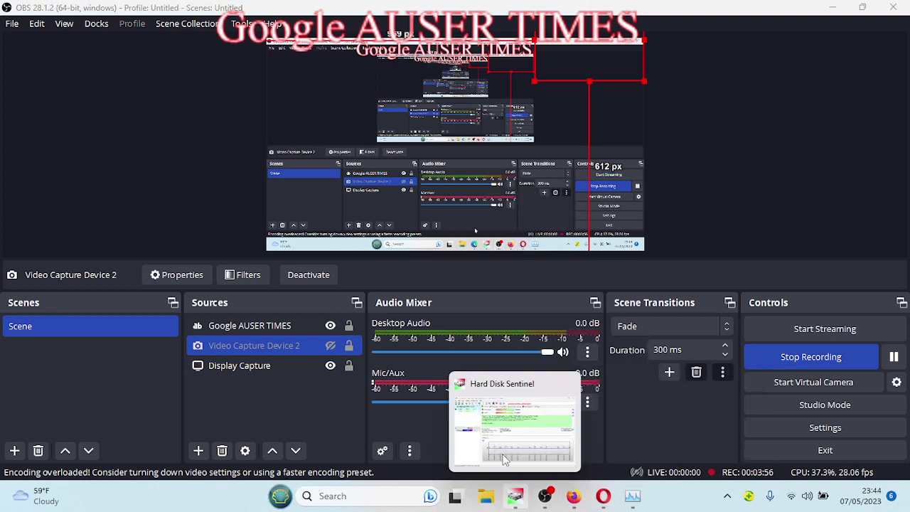
click(647, 496)
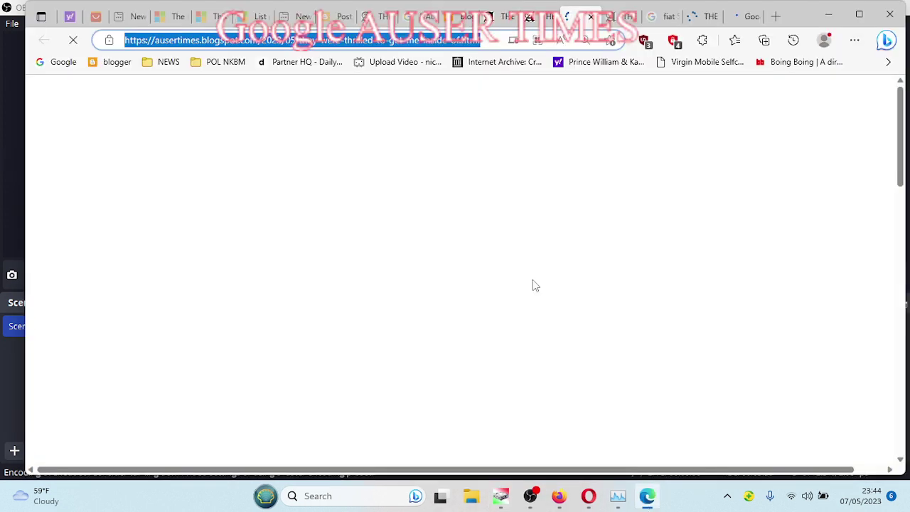
Copy the post's address, then open and close Edge's main menu
right_click(387, 39)
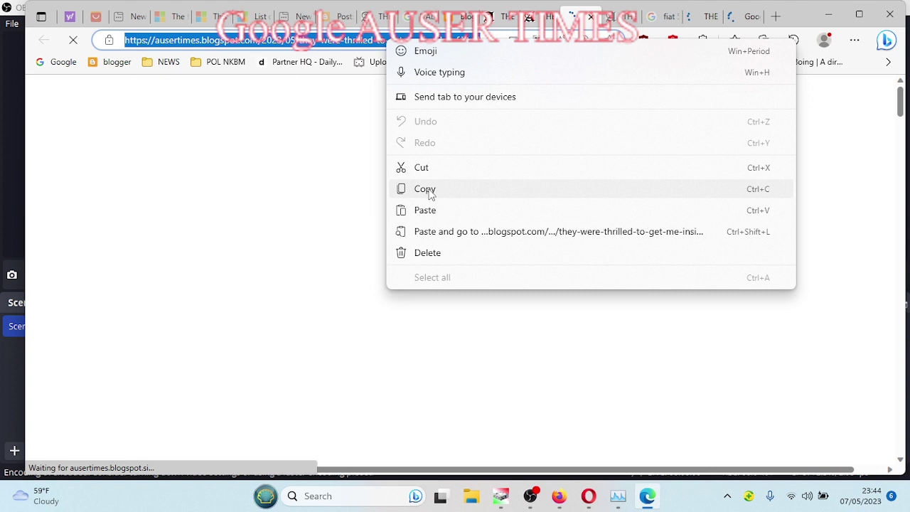
click(429, 191)
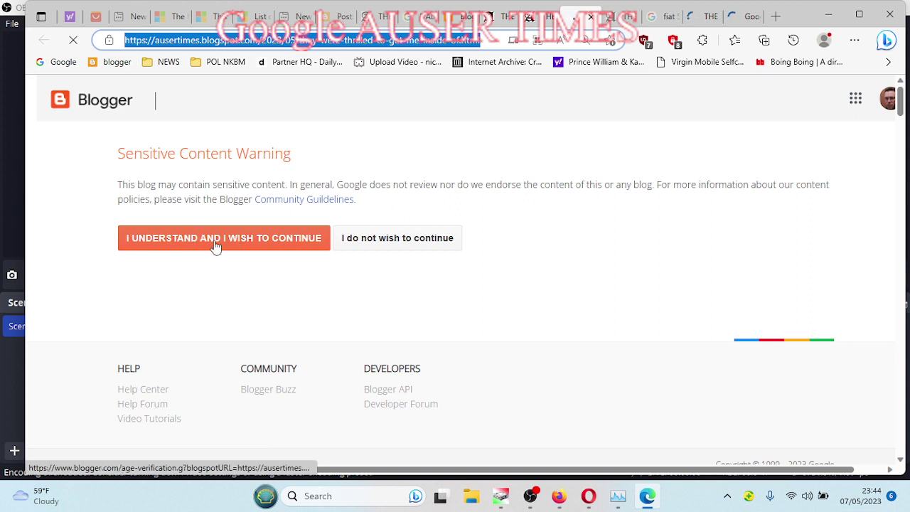
click(854, 40)
scroll(732, 426, down, 3)
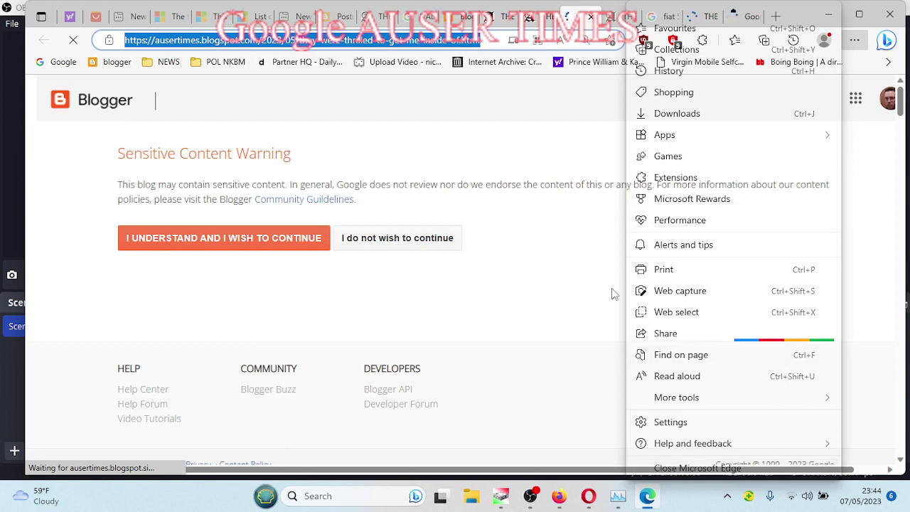
click(514, 314)
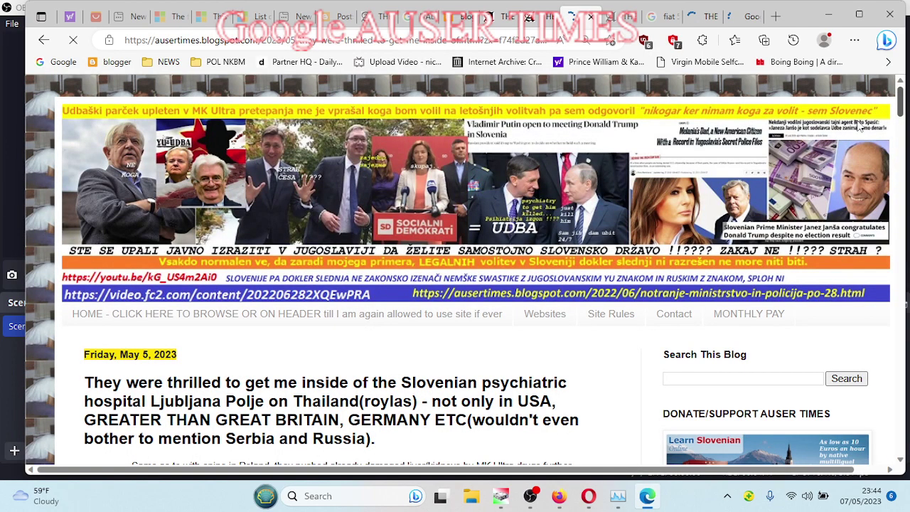
mouse_move(902, 100)
mouse_down()
mouse_move(902, 142)
mouse_move(903, 126)
mouse_up()
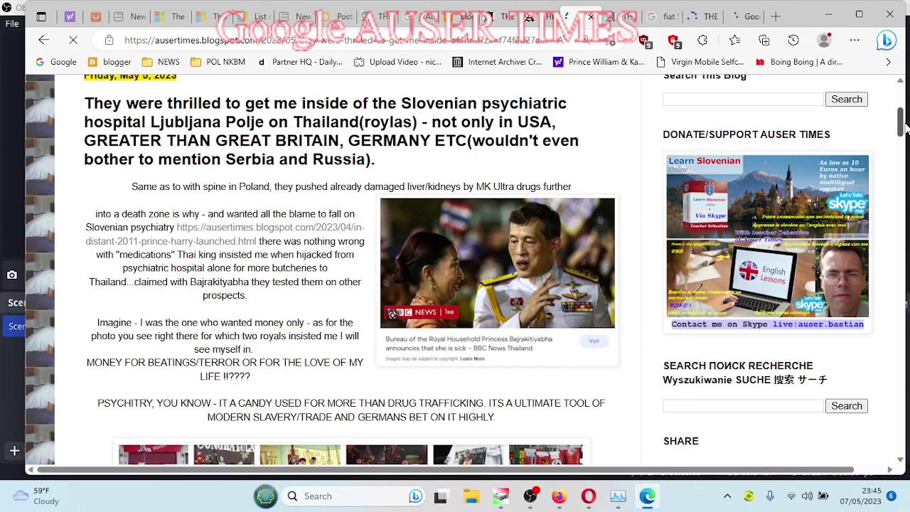
Zoom the Slovenian psychiatric hospital post in to 150% with Ctrl+Plus
key(ctrl+plus)
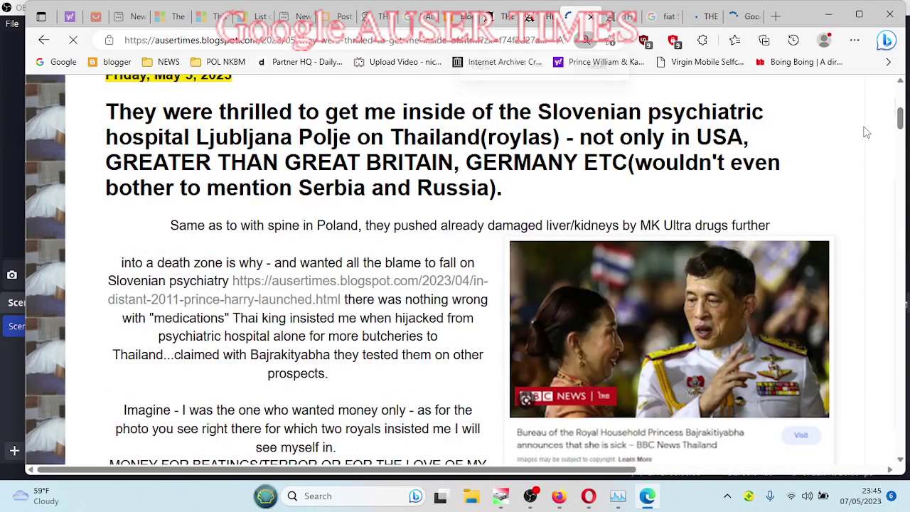
mouse_move(900, 119)
mouse_down()
mouse_move(902, 100)
mouse_move(903, 117)
mouse_up()
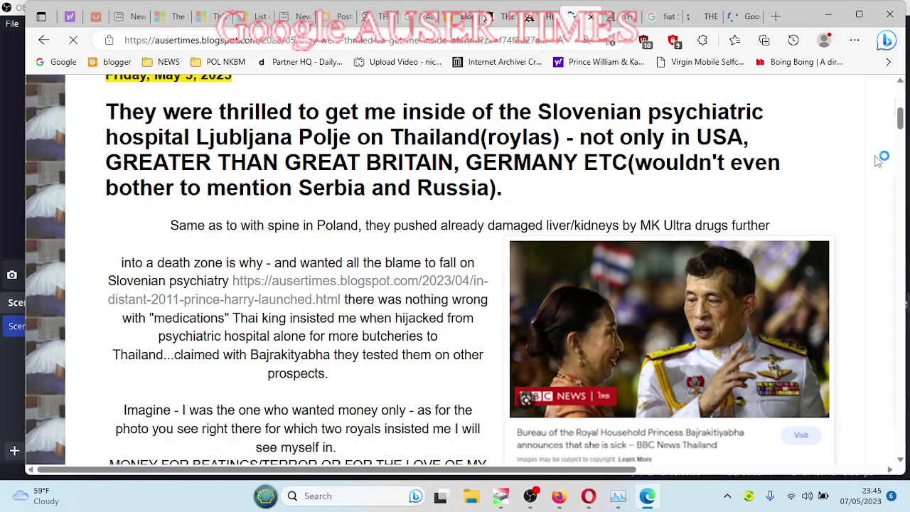
mouse_move(900, 120)
mouse_down()
mouse_move(901, 135)
mouse_move(901, 108)
mouse_up()
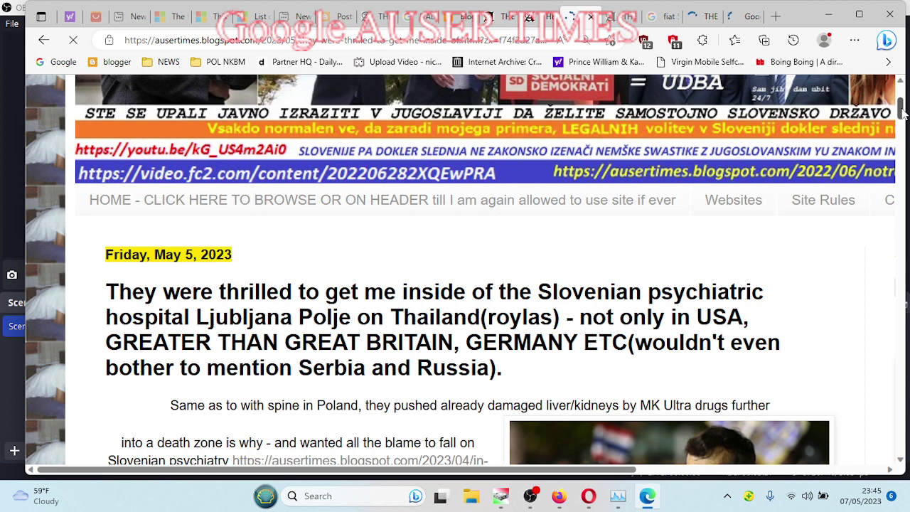
Add the May post address as a second Google Translate line, labelled 'okay - ' so Hindi shows ठीक है
click(620, 17)
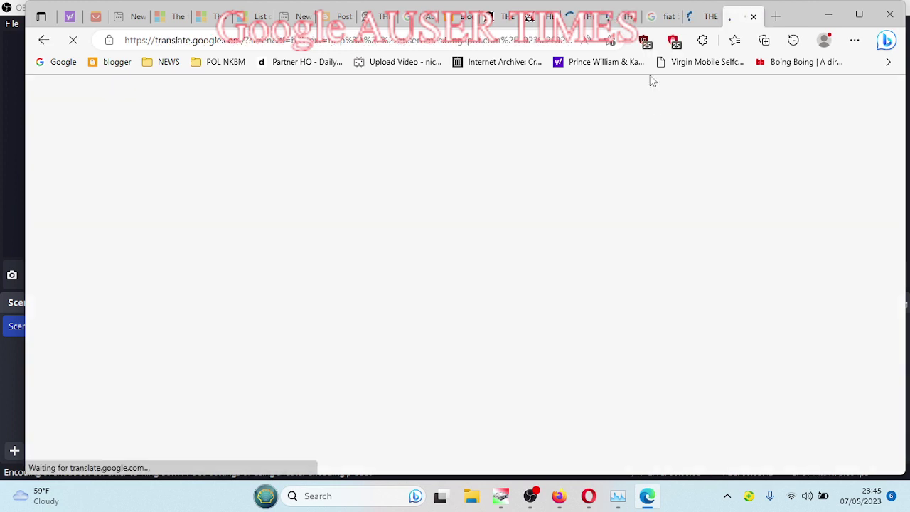
click(188, 285)
text(https://ausertimes.blogspot.com/2023/05/they-were-thrilled-to-get-me-inside-of.html)
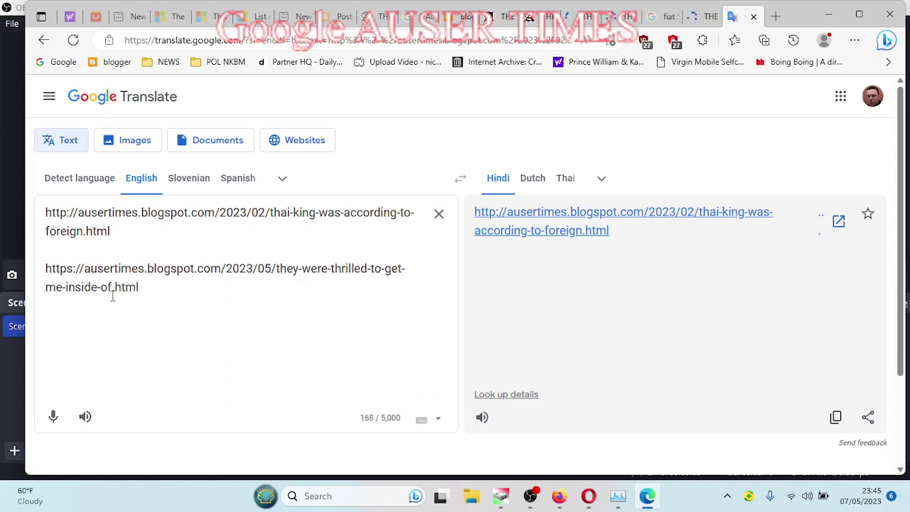
drag(142, 288, 43, 284)
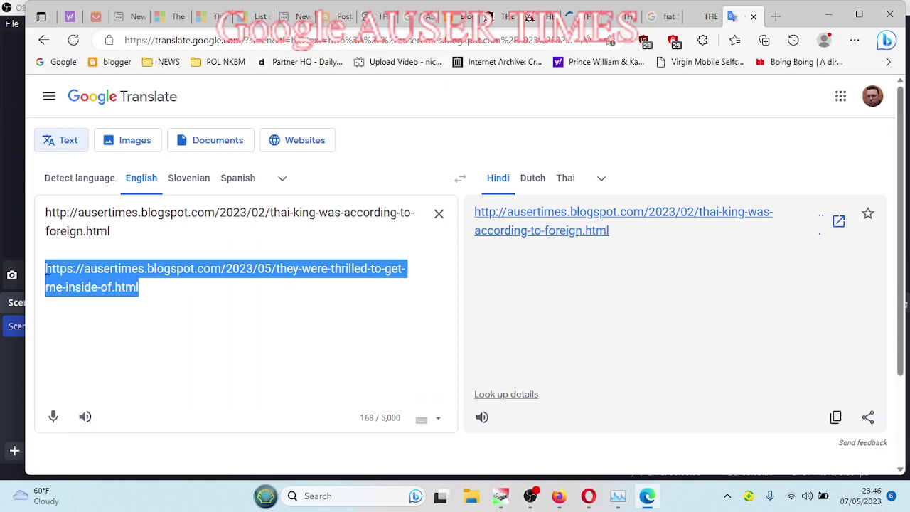
click(46, 270)
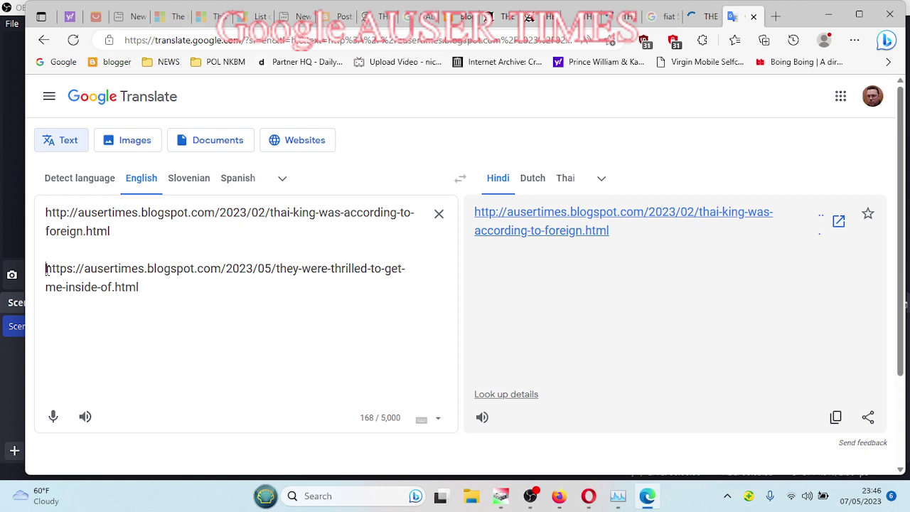
text(okay -)
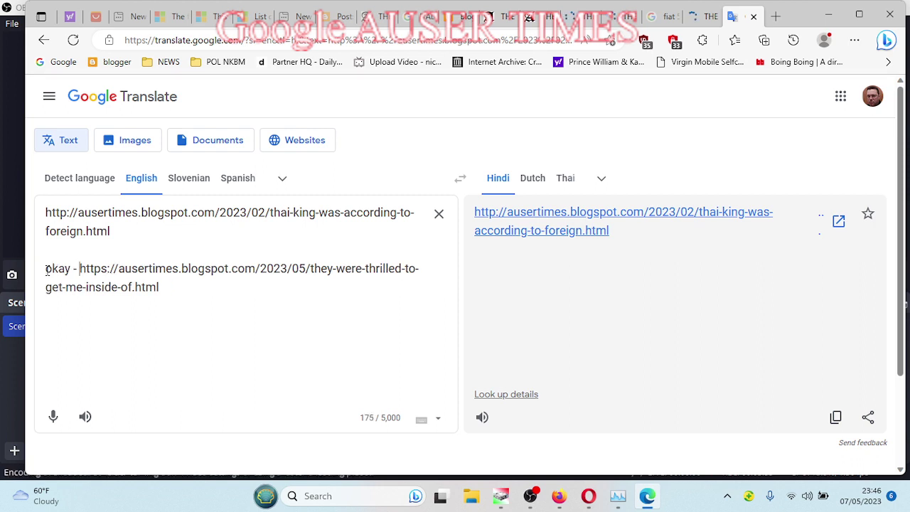
drag(79, 269, 53, 268)
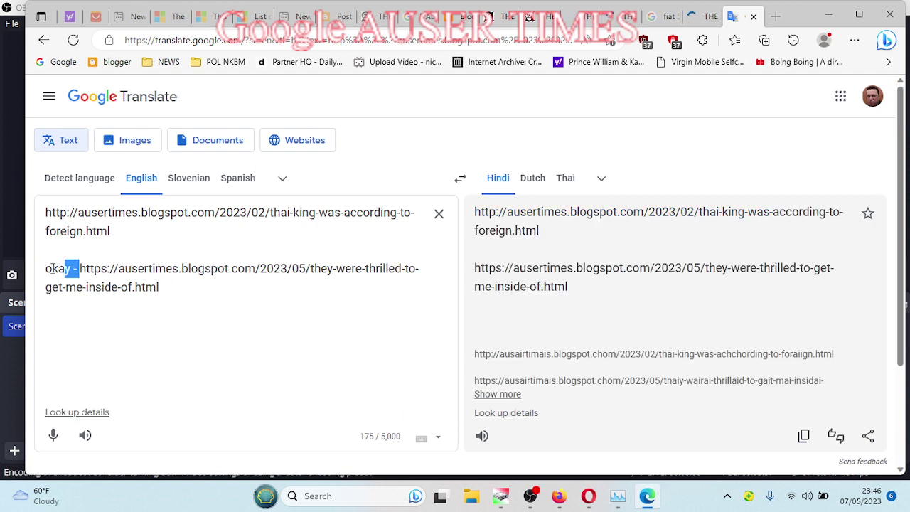
click(53, 269)
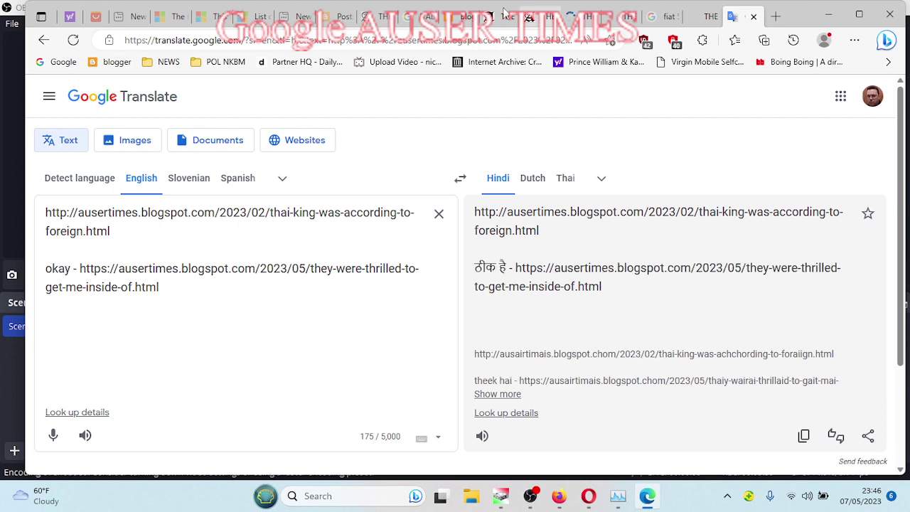
click(506, 15)
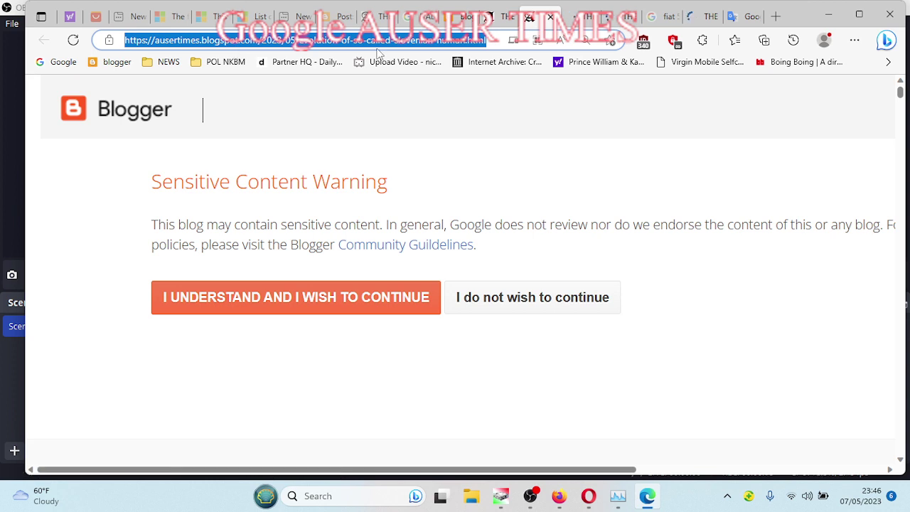
Accept the sensitive-content warning with 'I UNDERSTAND AND I WISH TO CONTINUE'
click(273, 298)
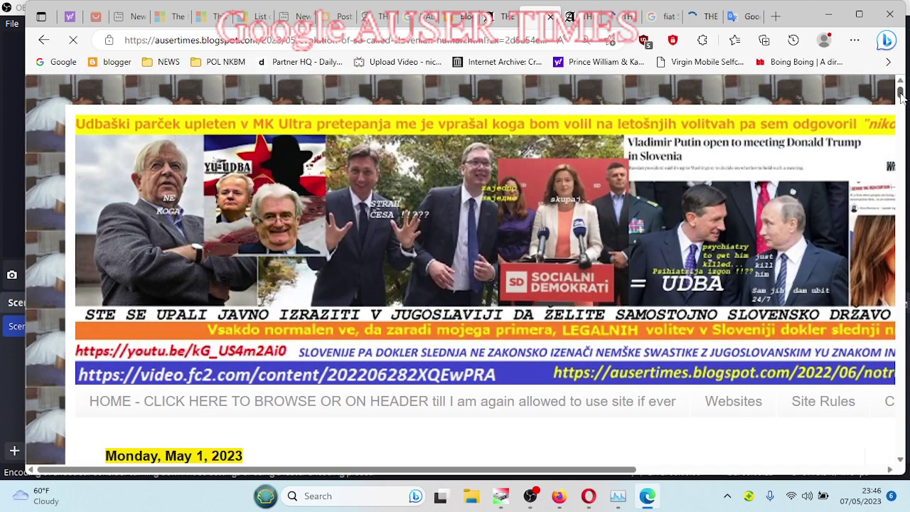
drag(902, 92, 901, 101)
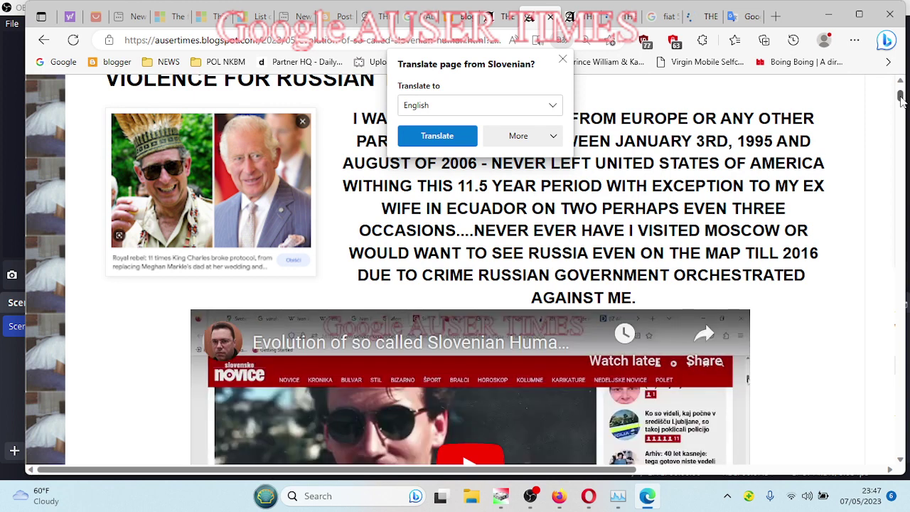
Dismiss the translation offer and paste the evolution post link as a new Google Translate line
click(562, 58)
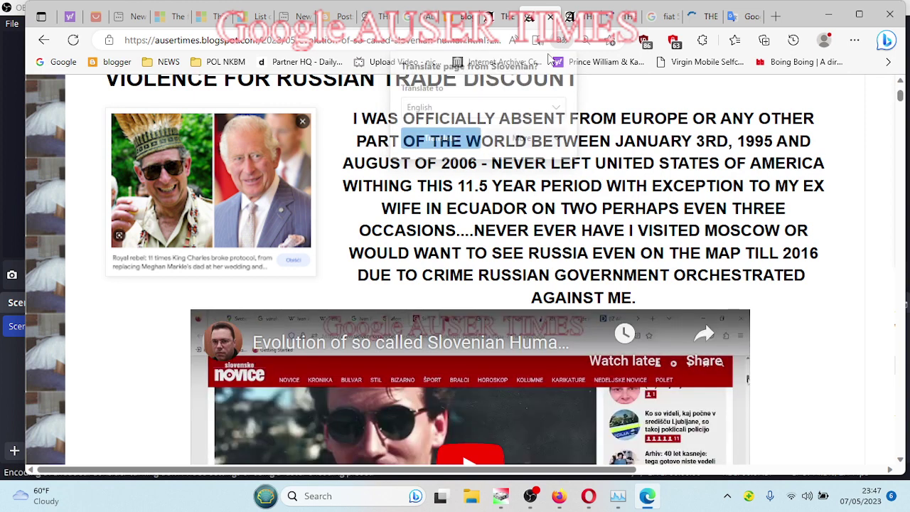
click(740, 17)
click(158, 317)
text(https://ausertimes.blogspot.com/2023/05/evolution-of-so-called-slovenian-human.html)
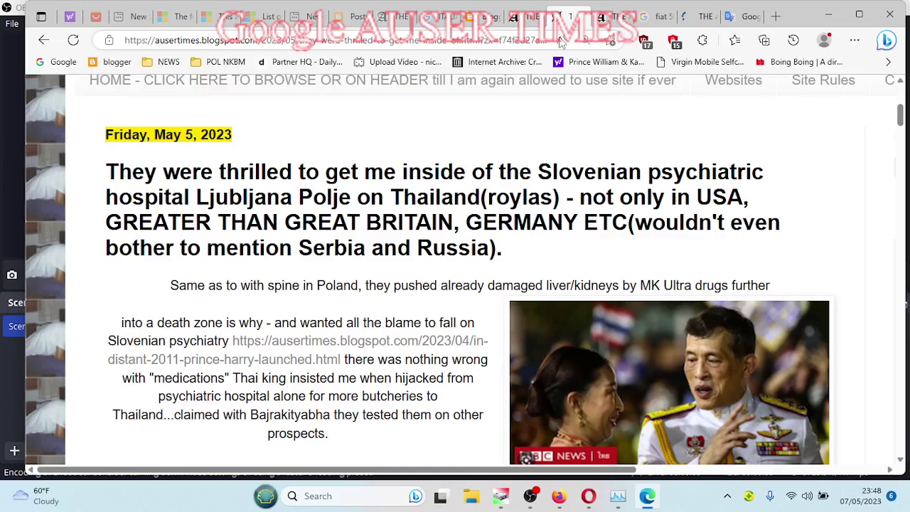
Switch to the other blog tab holding the May 7 Thai king Nissan Pathfinder post
click(601, 16)
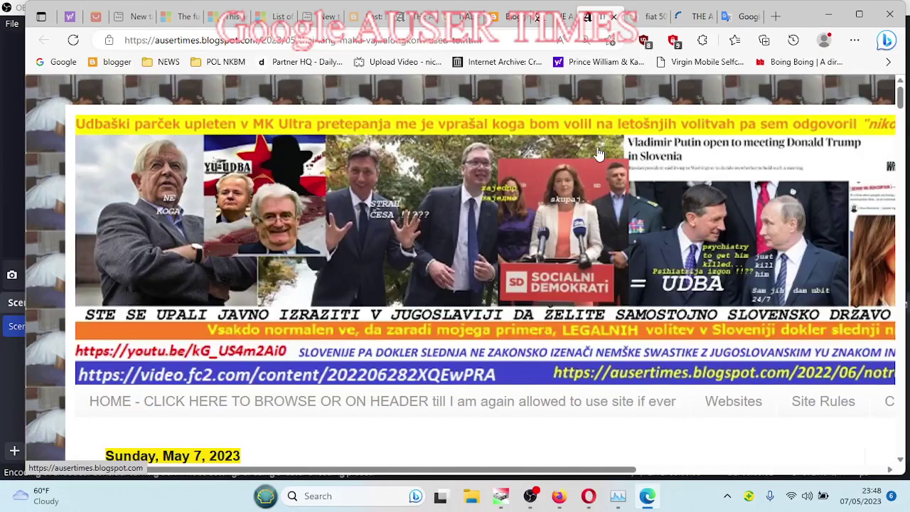
scroll(599, 155, down, 2)
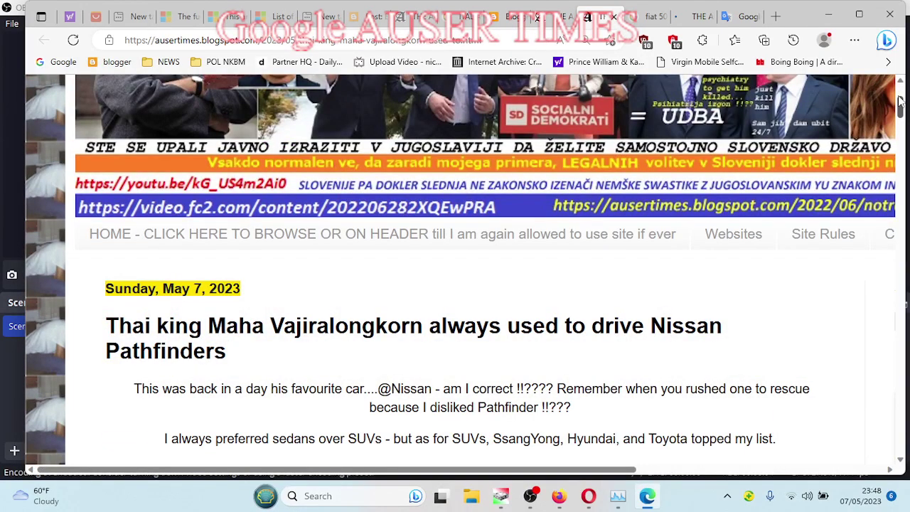
drag(900, 99, 900, 117)
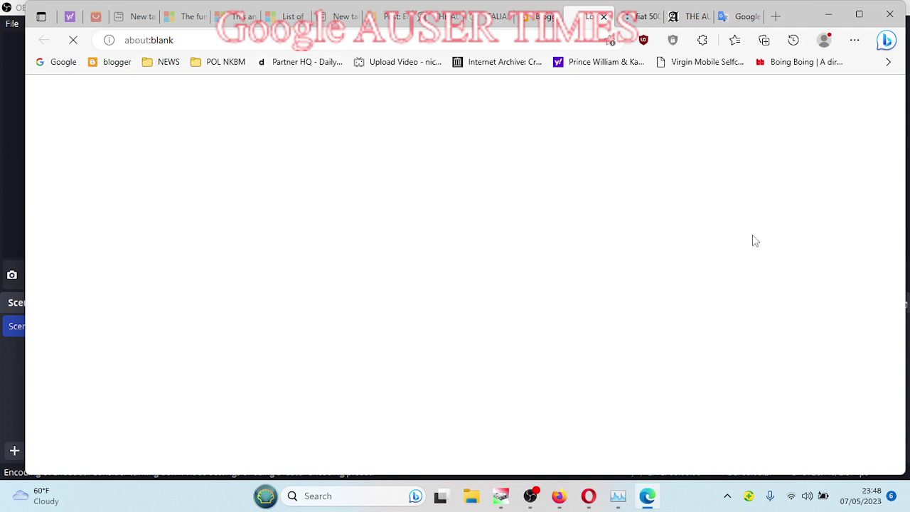
drag(901, 98, 902, 101)
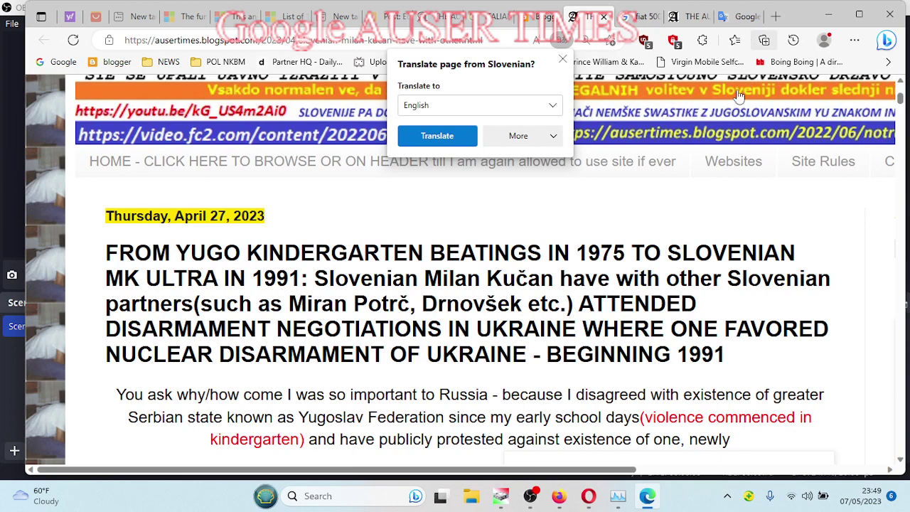
Dismiss the translation offer and copy the Thai king post's address from the address bar
click(561, 58)
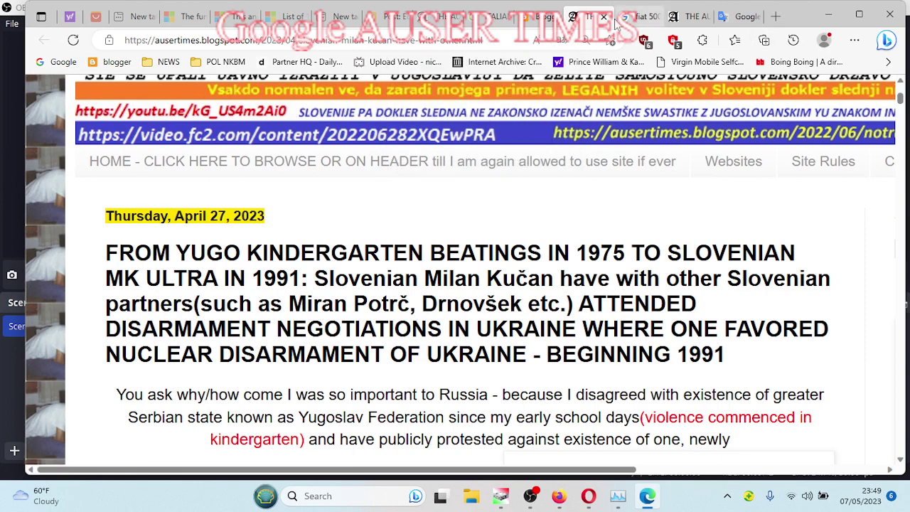
click(547, 17)
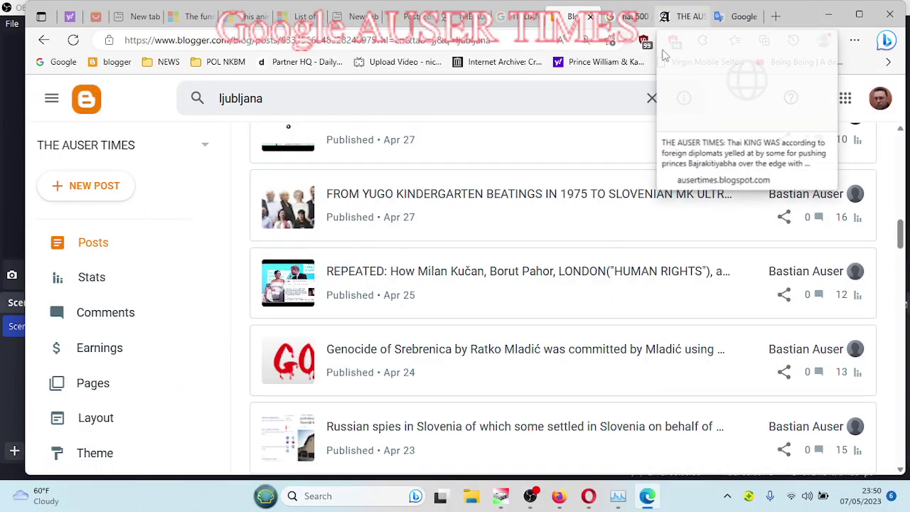
click(681, 17)
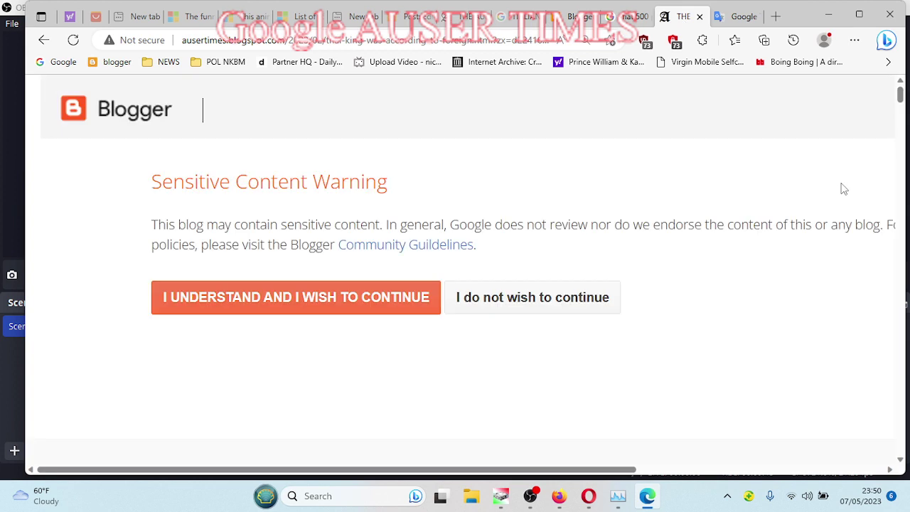
click(347, 40)
right_click(347, 40)
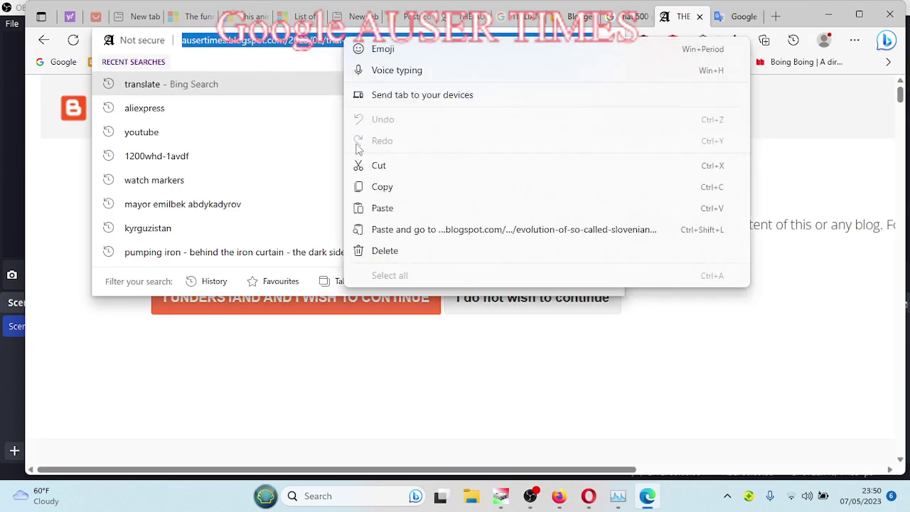
click(381, 187)
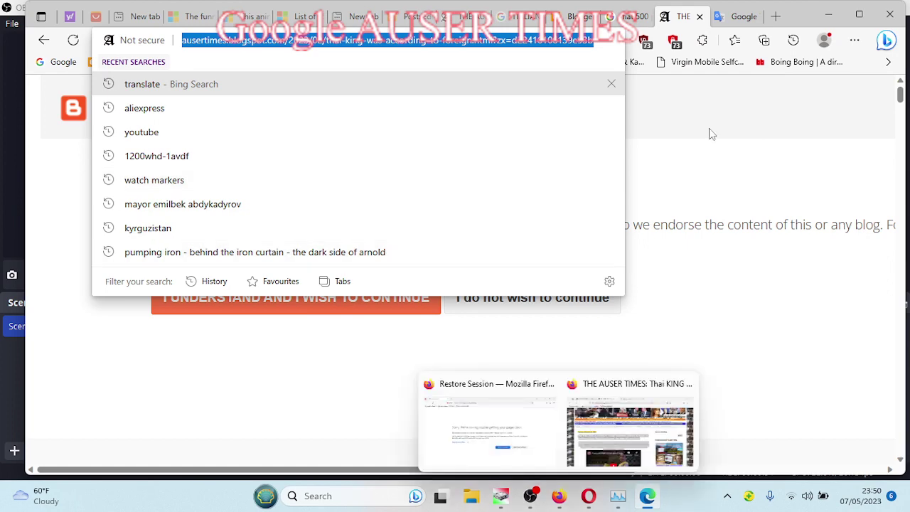
Prefix the first Thai king link with 'not okay - ' so Hindi reads ठीक नहीं
click(742, 17)
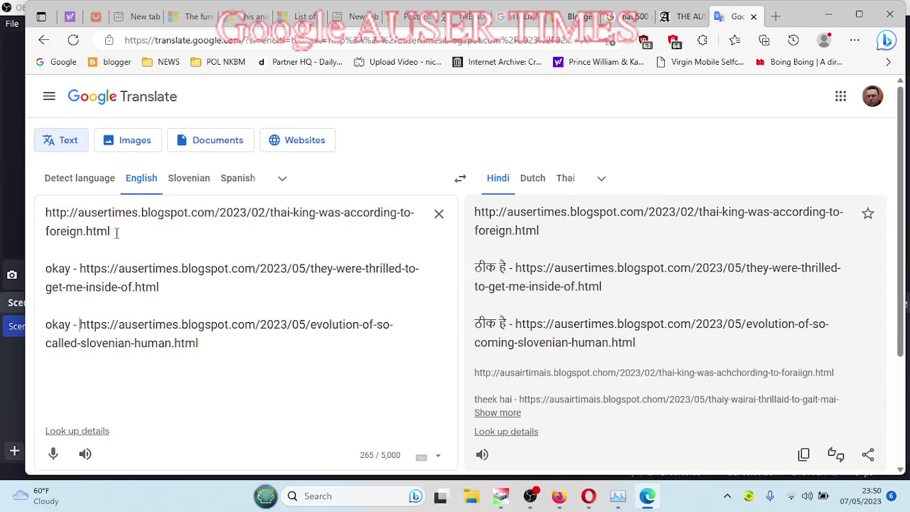
drag(114, 232, 14, 213)
click(47, 214)
text(not okay -)
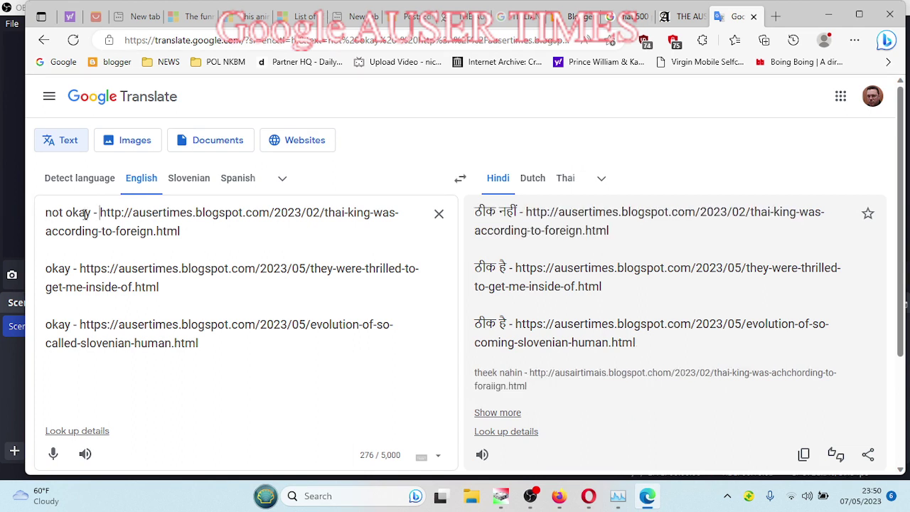
drag(101, 213, 44, 213)
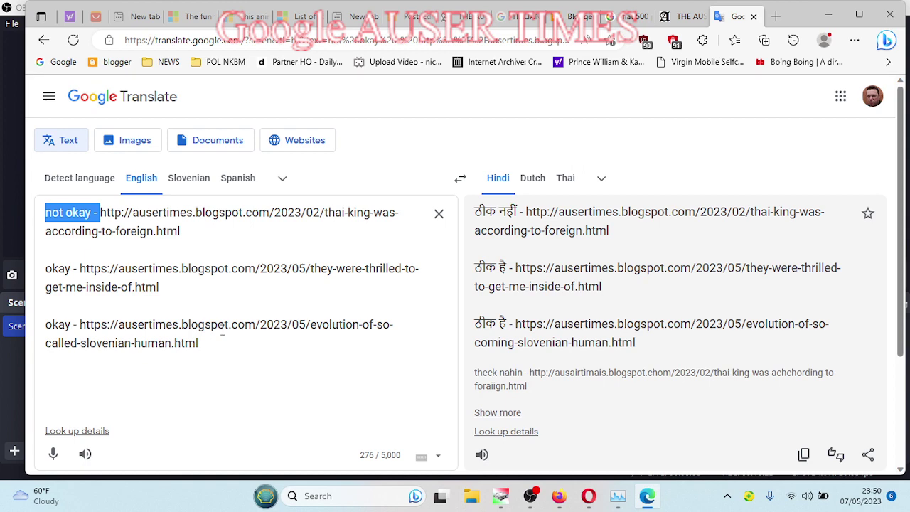
Bring up the Firefox window showing the Thai King post and clear its text selection
mouse_move(559, 496)
click(629, 430)
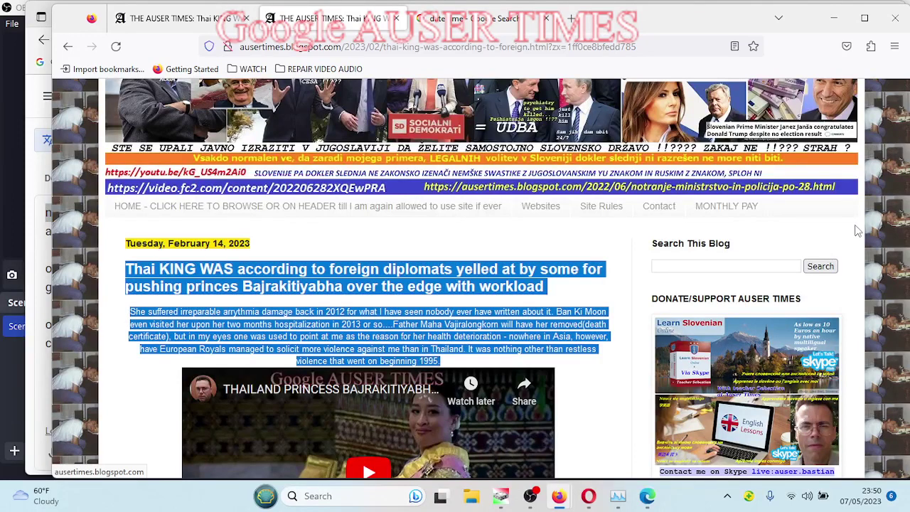
click(143, 430)
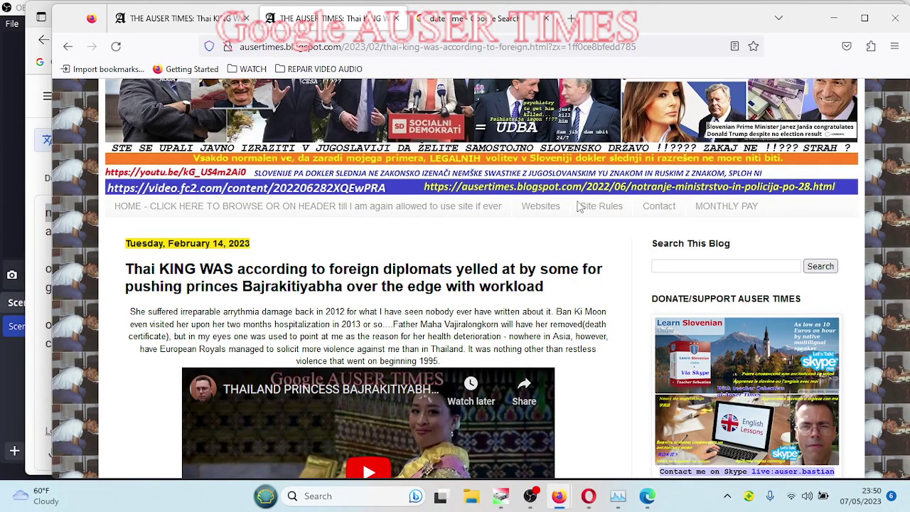
drag(906, 107, 905, 117)
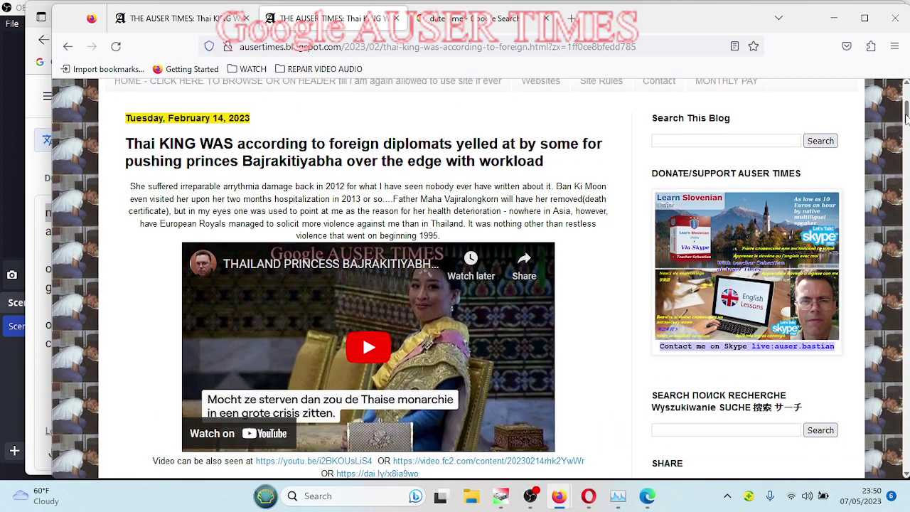
scroll(906, 115, up, 1)
scroll(906, 115, up, 1)
scroll(905, 115, up, 1)
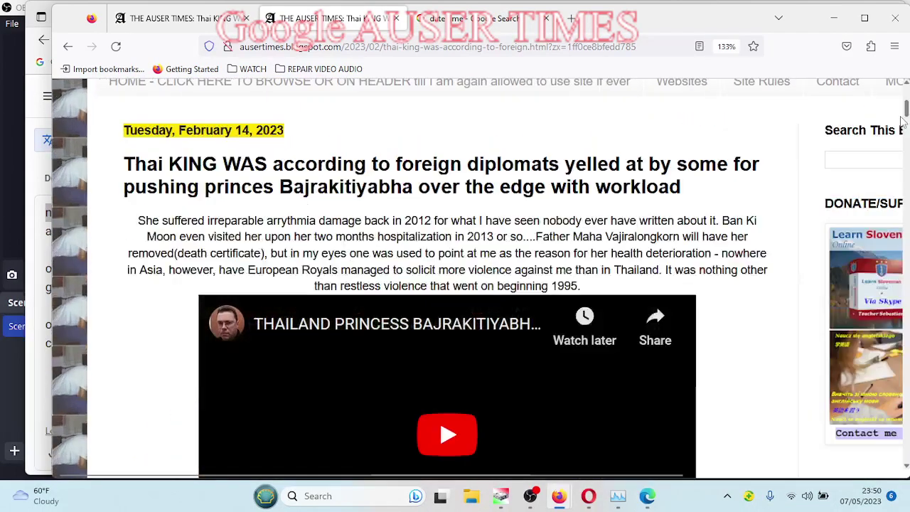
mouse_move(904, 121)
mouse_down()
mouse_move(904, 104)
mouse_move(906, 113)
mouse_up()
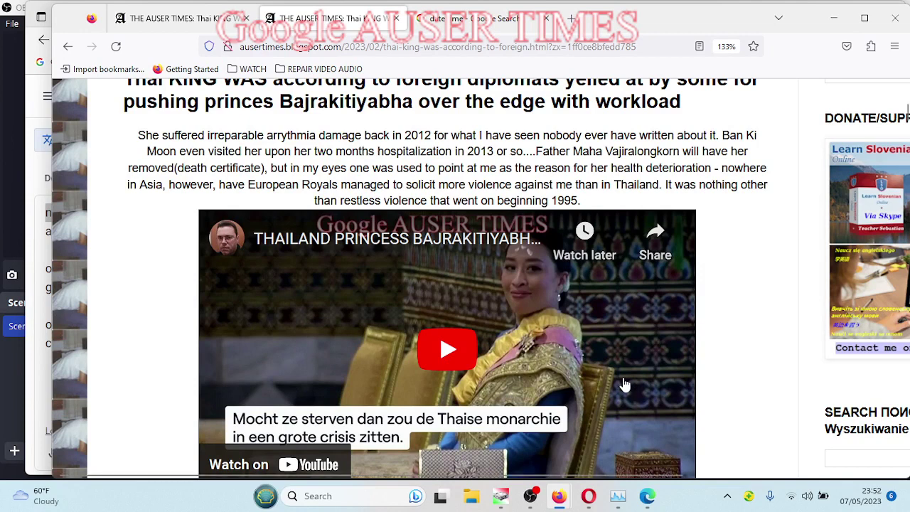
Return to Edge and switch to THE AUSER TIMES Blogger post list tab
click(646, 496)
click(573, 17)
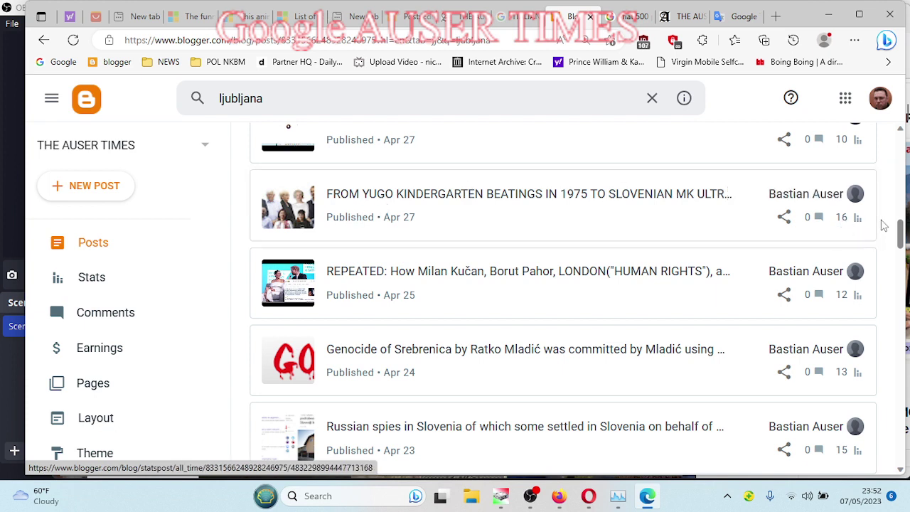
Open new blank tabs in Edge alongside the ljubljana-filtered post list
click(775, 16)
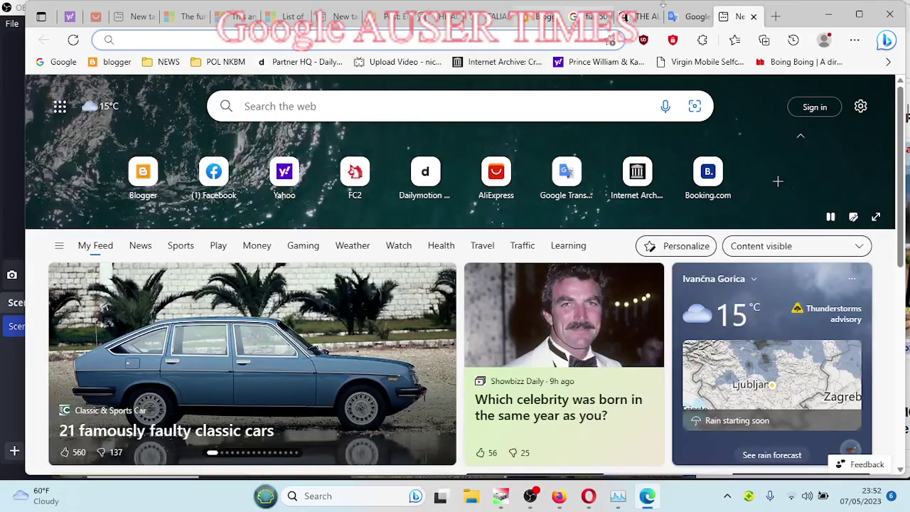
click(538, 16)
drag(899, 235, 900, 135)
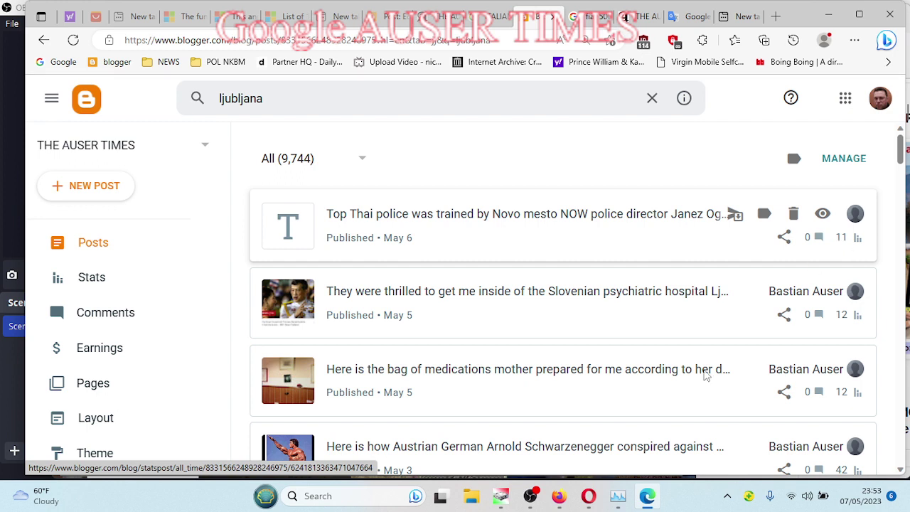
mouse_move(559, 496)
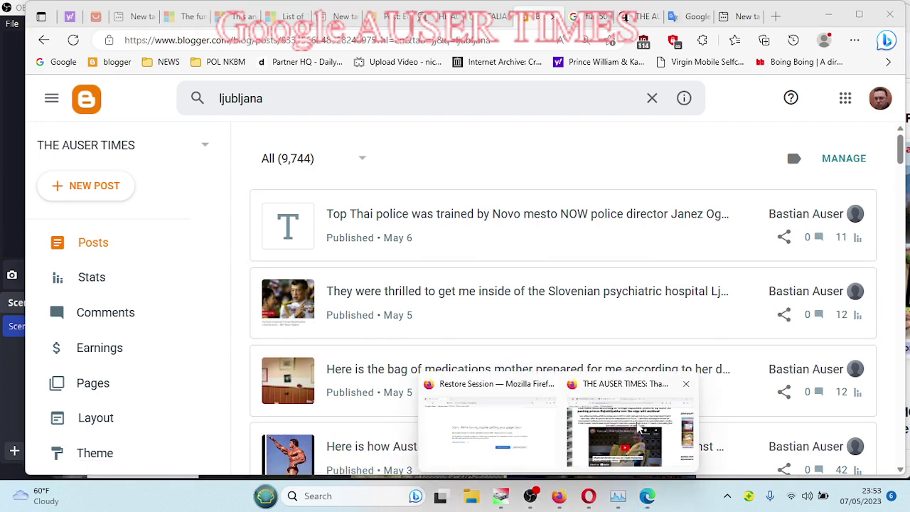
Bring Firefox to the front and open a new tab for the princess arrhythmia video
click(640, 428)
key(ctrl+t)
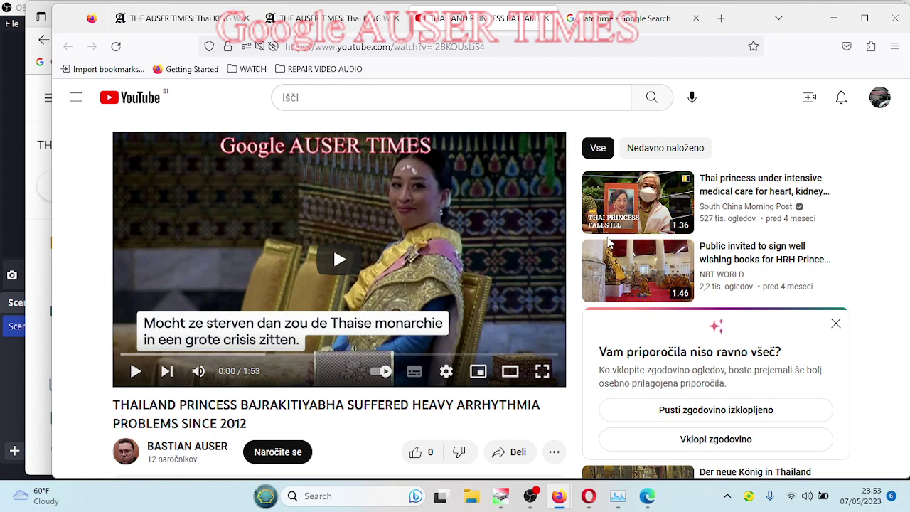
Open Bastian Auser's YouTube channel home page with his recent uploads
click(181, 452)
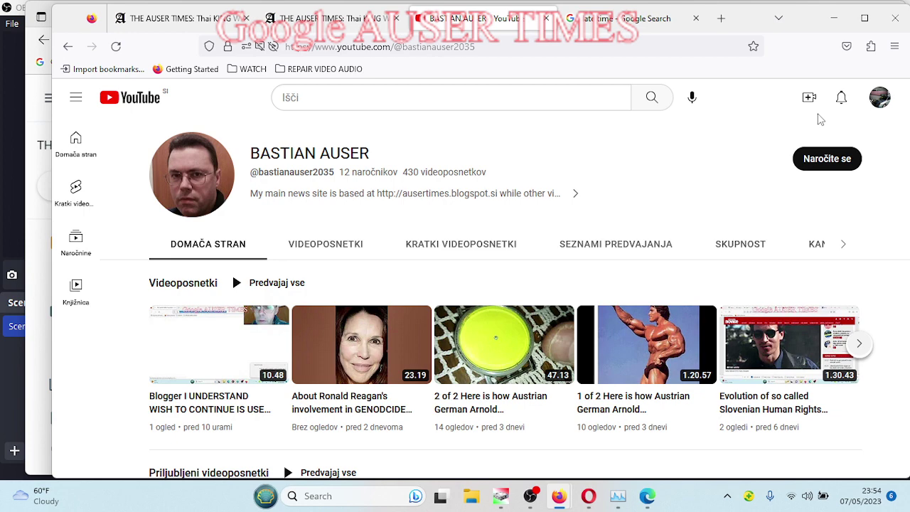
Return to the Thai King blog post tab and continue past Blogger's sensitive content warning
mouse_move(647, 496)
click(648, 497)
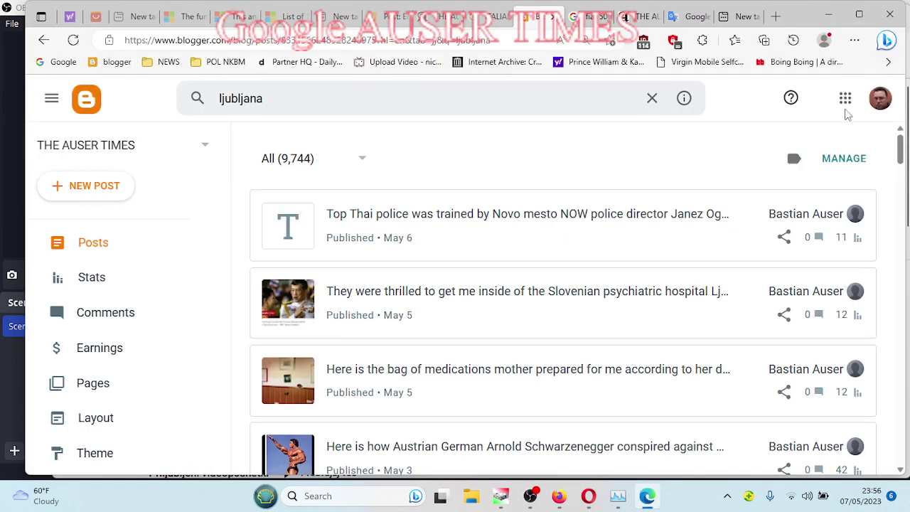
click(584, 17)
click(639, 16)
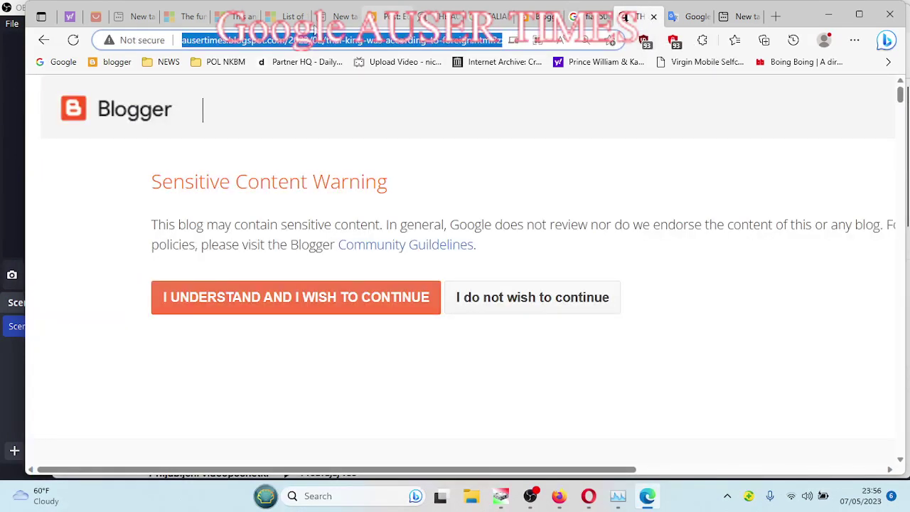
click(260, 298)
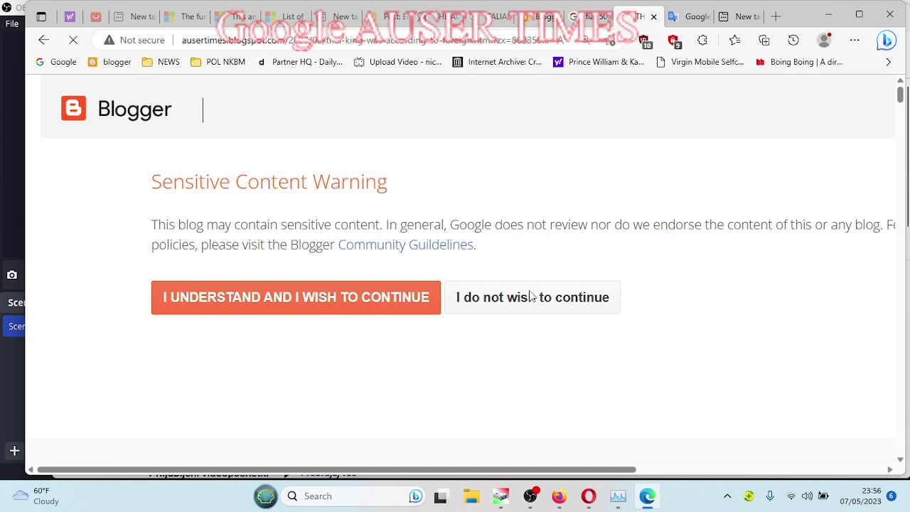
click(271, 292)
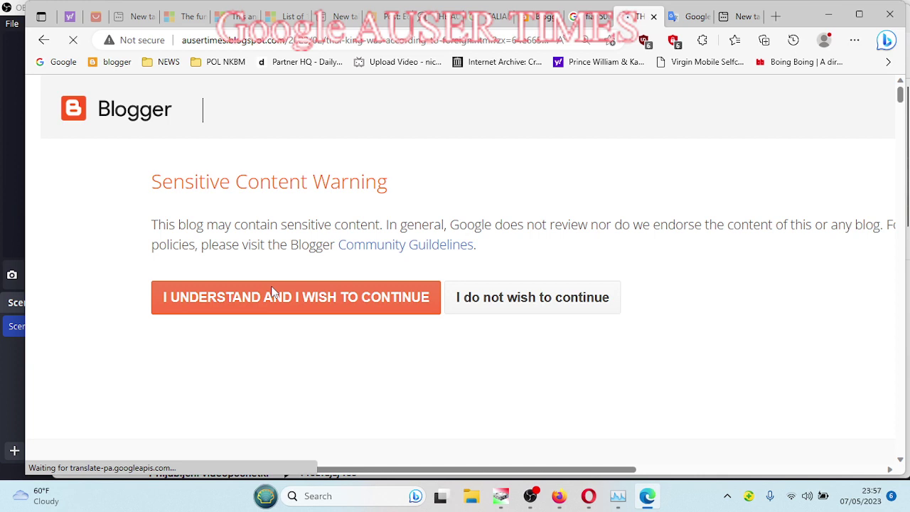
In a new tab, search 'date time' to show 11:53 PM, Sunday 7 May 2023
click(775, 16)
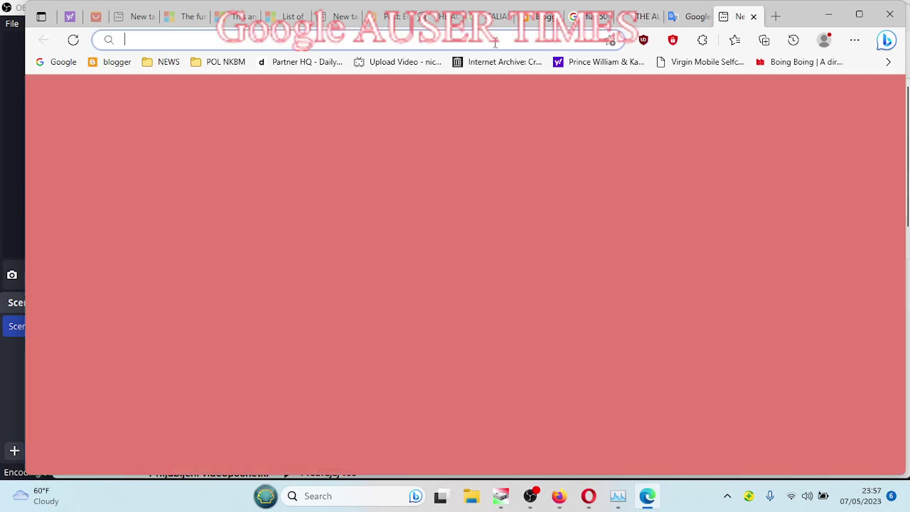
click(44, 64)
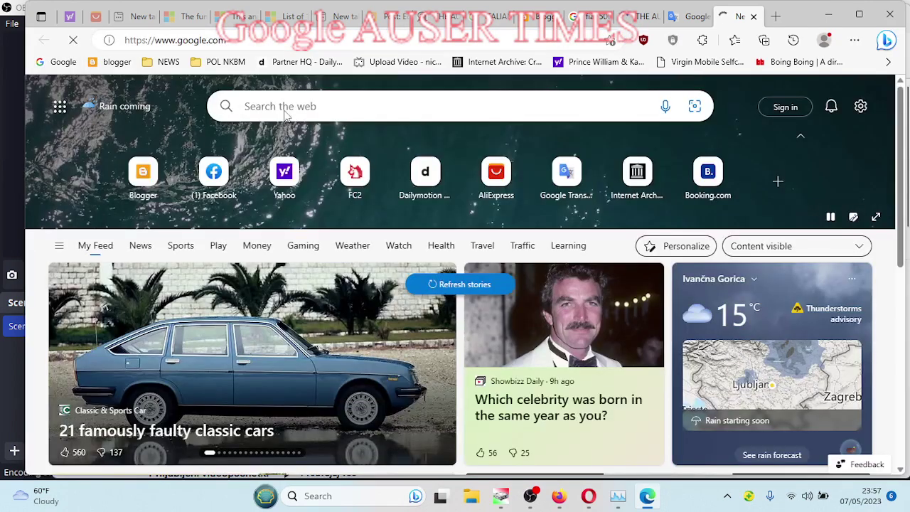
click(284, 106)
text(d)
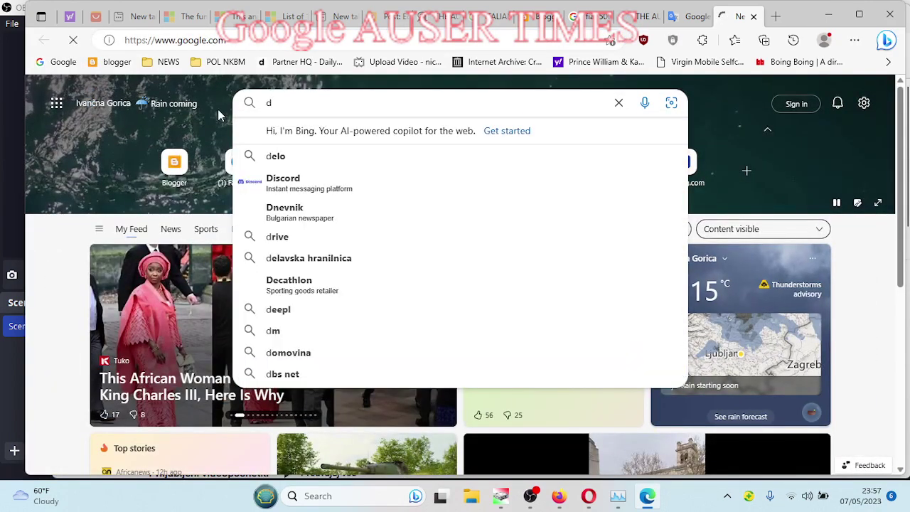
text(ate time)
key(Return)
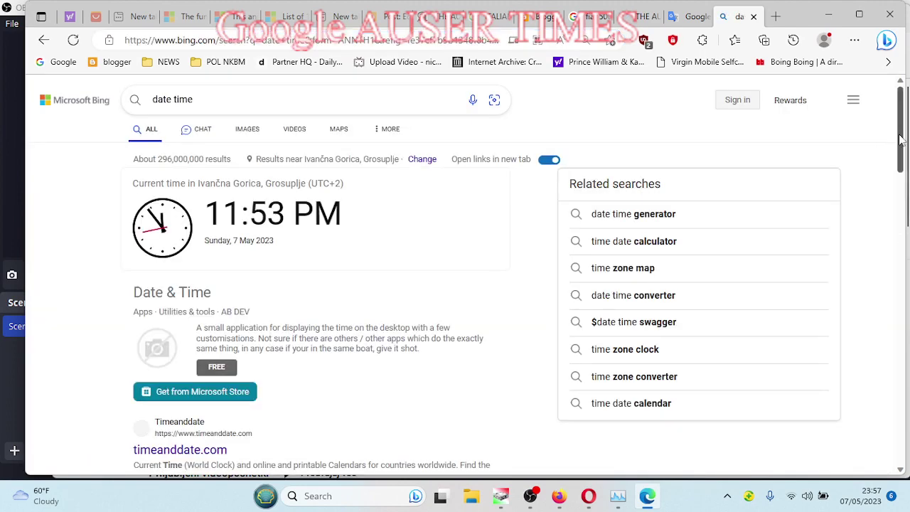
drag(900, 139, 900, 128)
click(171, 99)
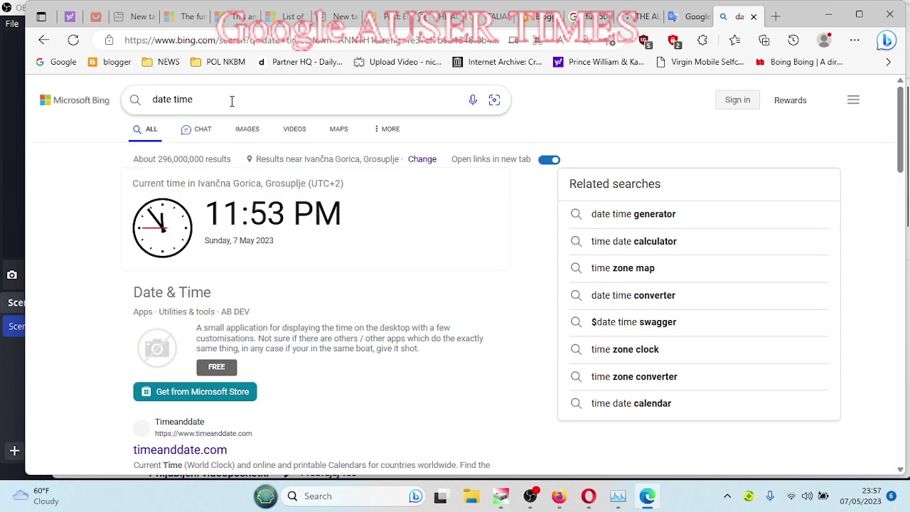
Replace the query with 'auser times', run the search, and zoom the page in
triple_click(171, 99)
text(auser times)
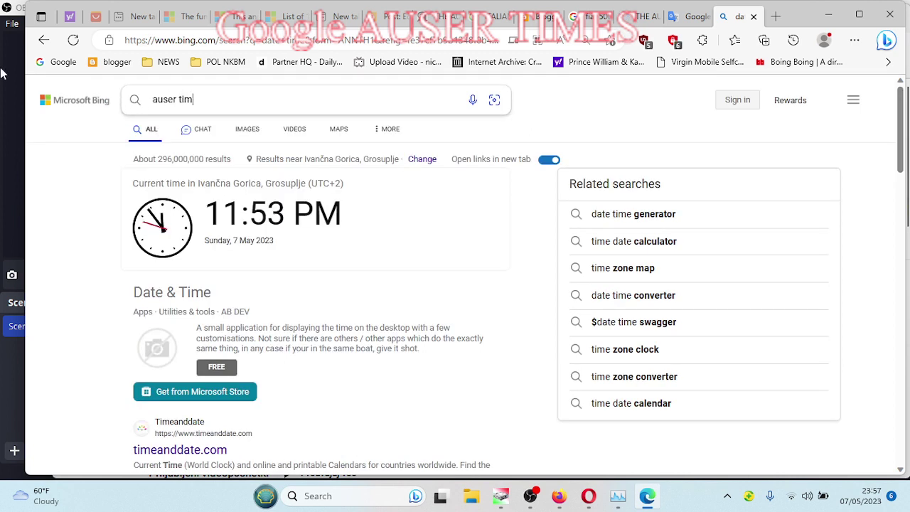
key(Return)
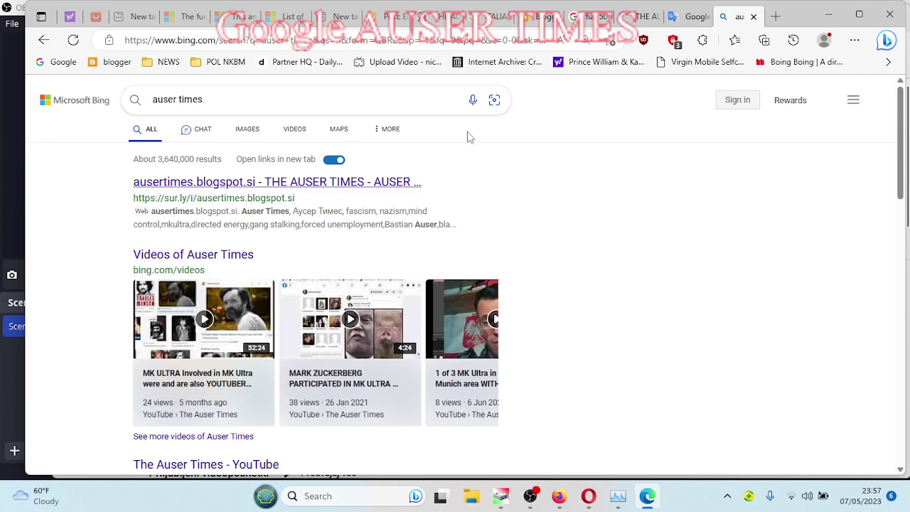
key(ctrl+plus)
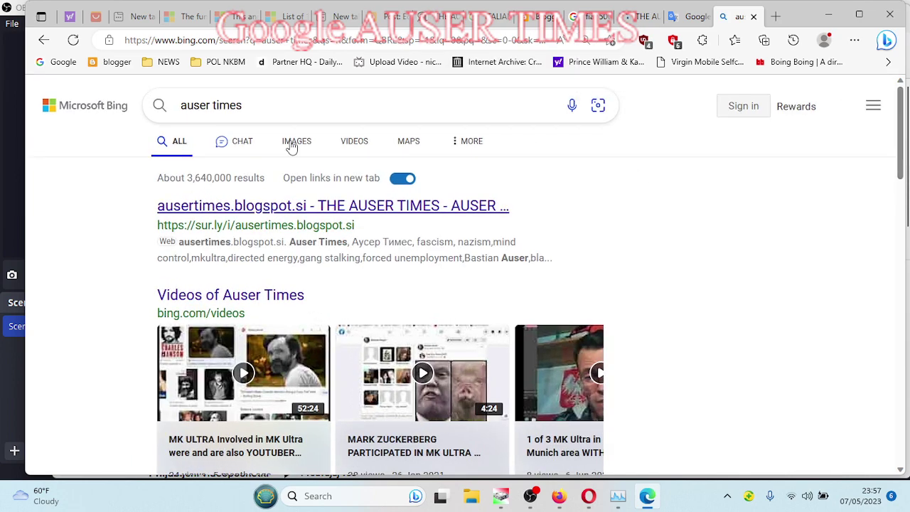
Check the result count and query suggestions, then show the auser times image results
click(268, 107)
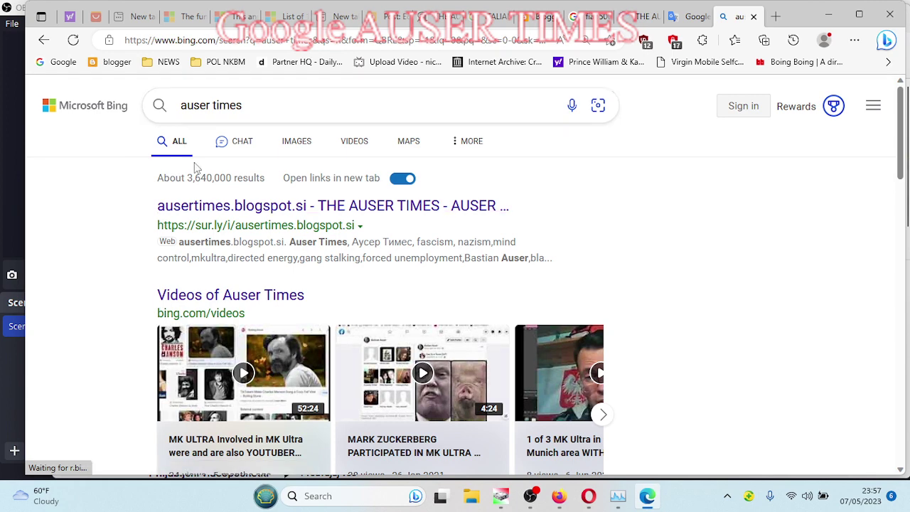
drag(188, 178, 267, 177)
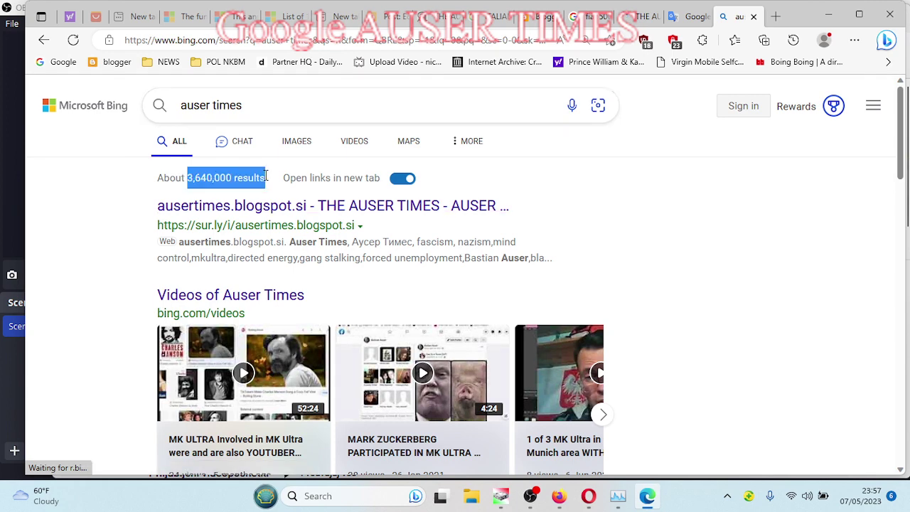
click(80, 227)
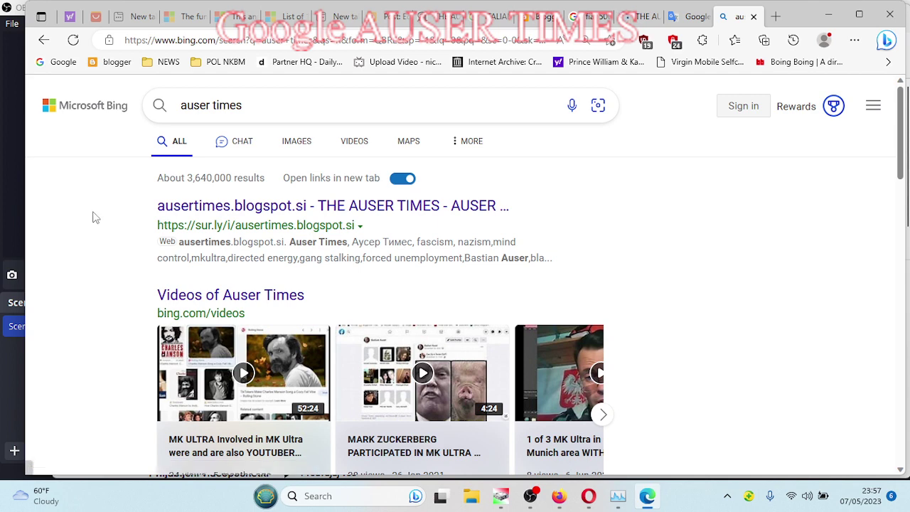
click(267, 105)
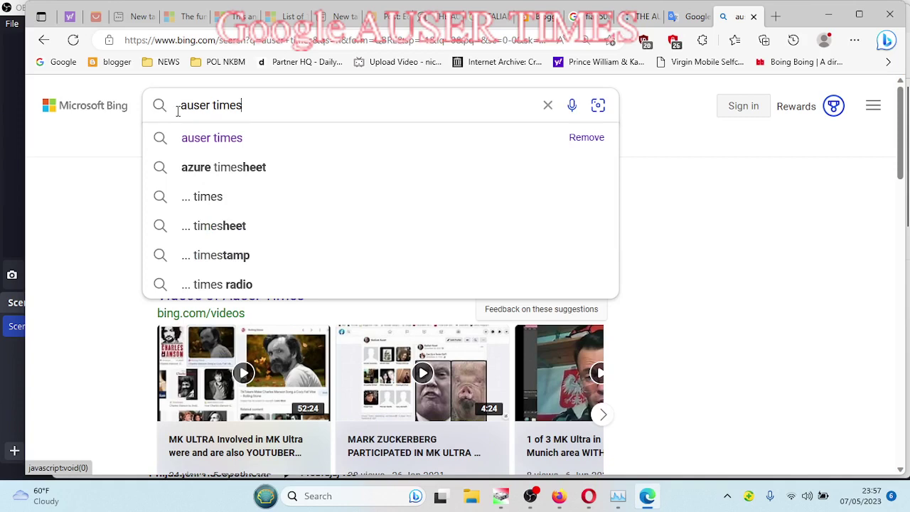
drag(181, 105, 245, 105)
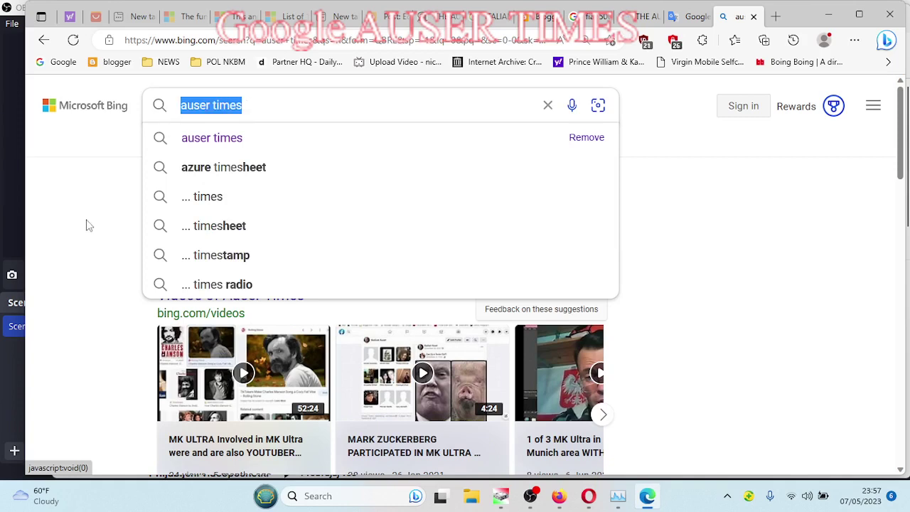
click(100, 229)
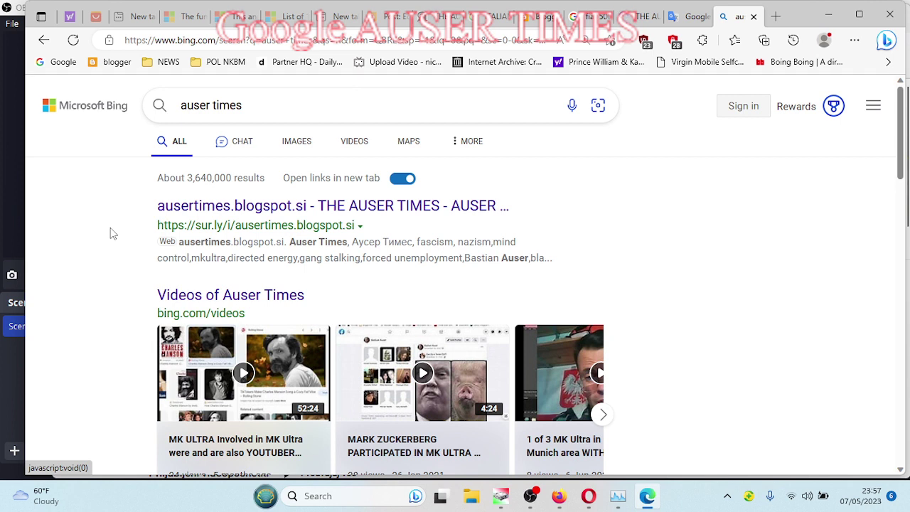
click(296, 140)
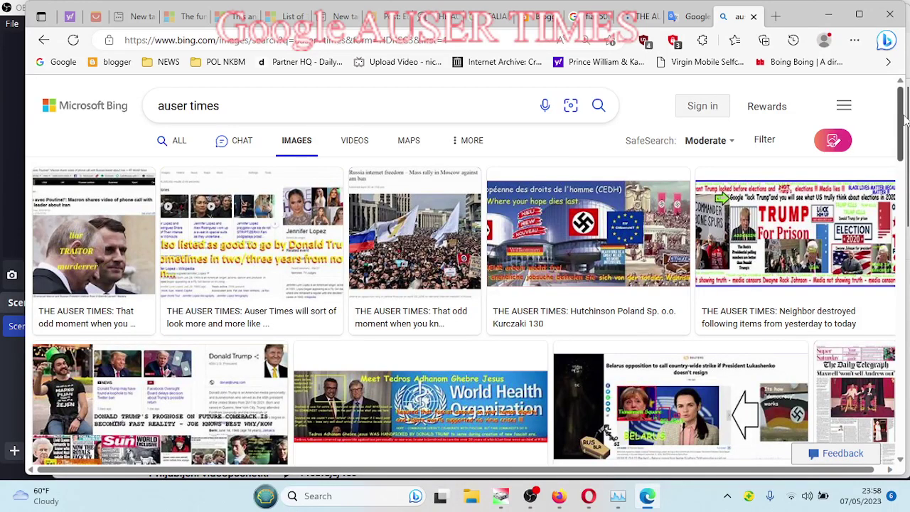
drag(901, 121, 900, 363)
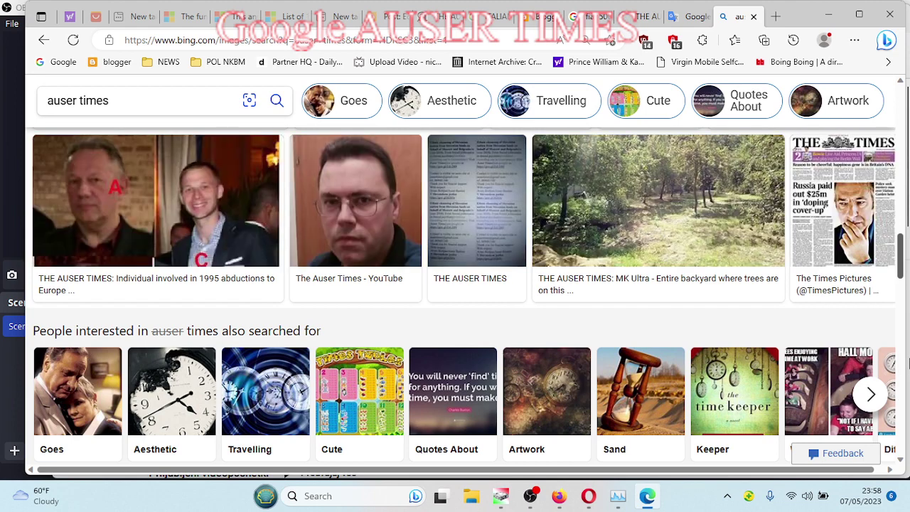
scroll(455, 284, down, 5)
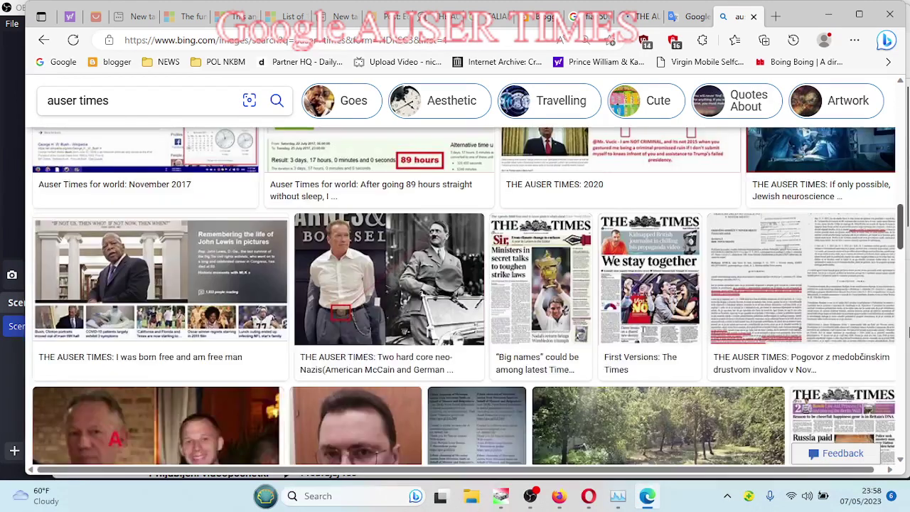
scroll(455, 284, down, 5)
scroll(455, 284, down, 5)
scroll(455, 285, down, 5)
scroll(455, 284, up, 5)
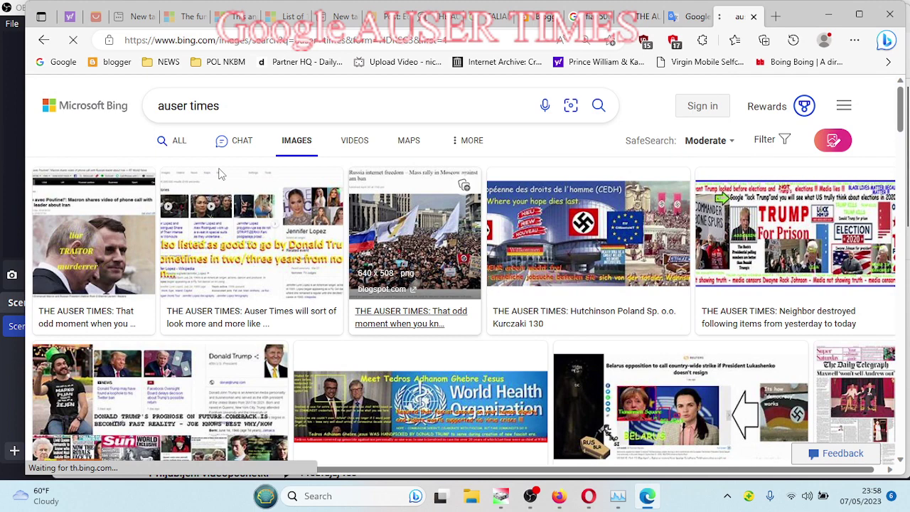
Go to yahoo.com from the address bar
click(239, 40)
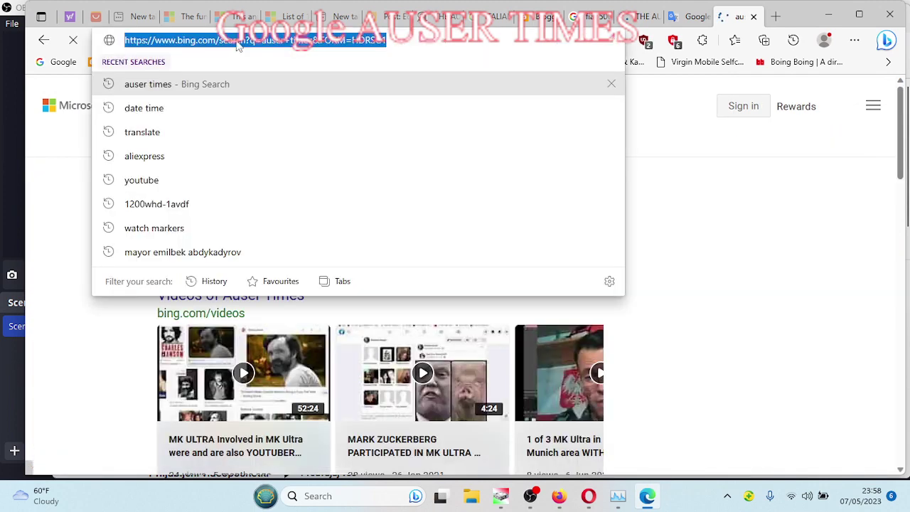
text(yahoo)
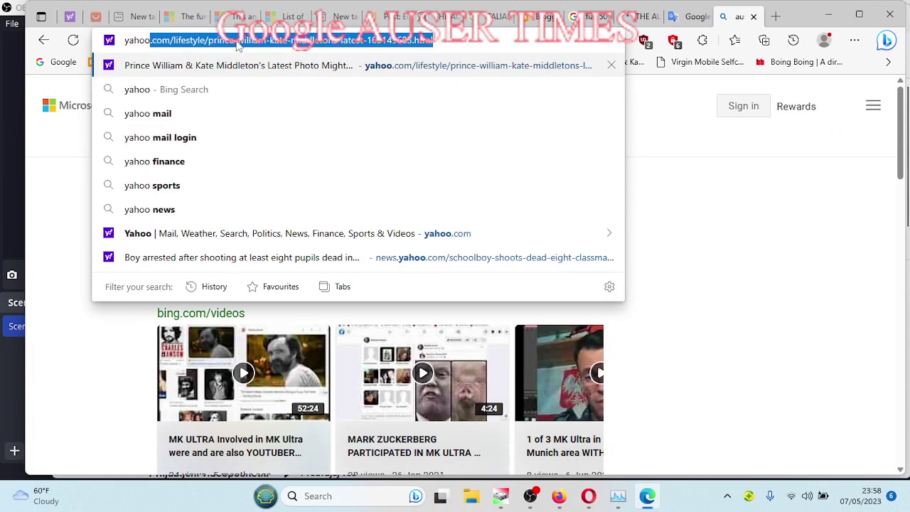
text(.com)
key(Delete)
key(Return)
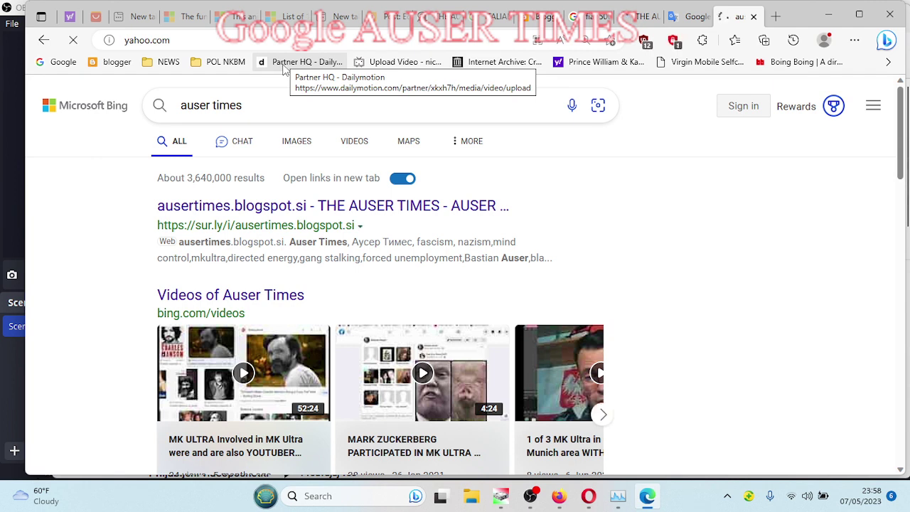
Search Yahoo for 'auser times', show All web results, then load the Google homepage
click(310, 105)
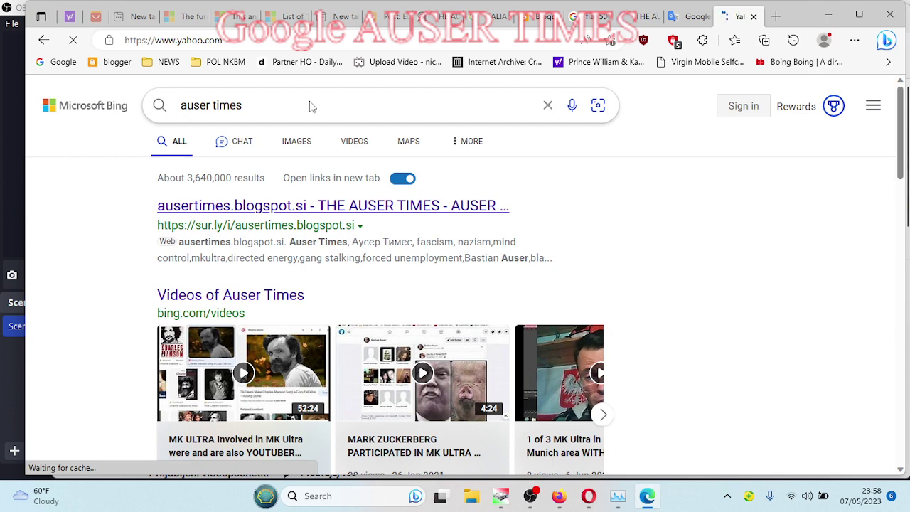
key(Return)
text(aus)
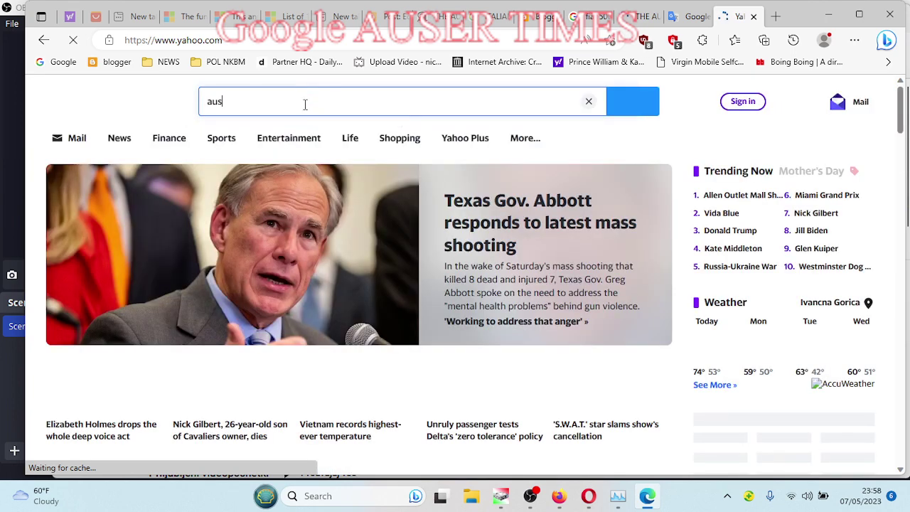
text(er times)
key(Return)
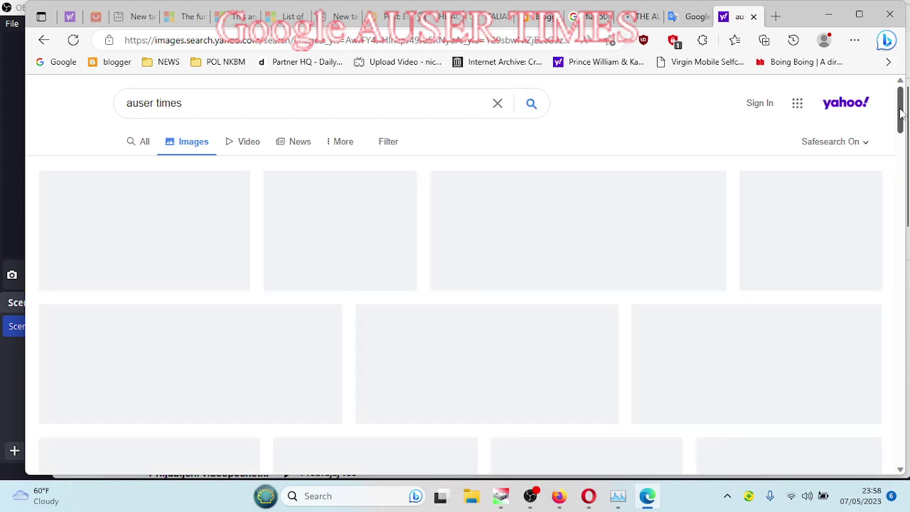
mouse_move(901, 108)
mouse_down()
mouse_move(901, 192)
mouse_move(898, 96)
mouse_up()
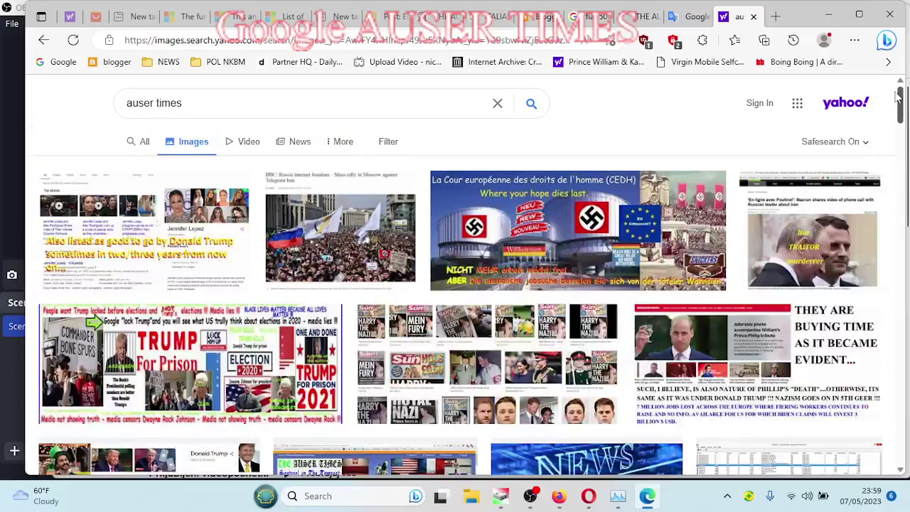
click(140, 141)
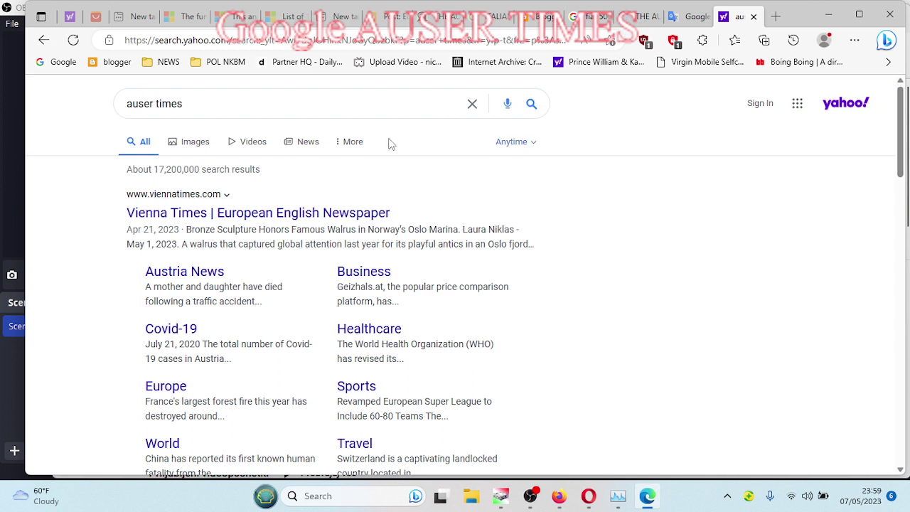
click(57, 62)
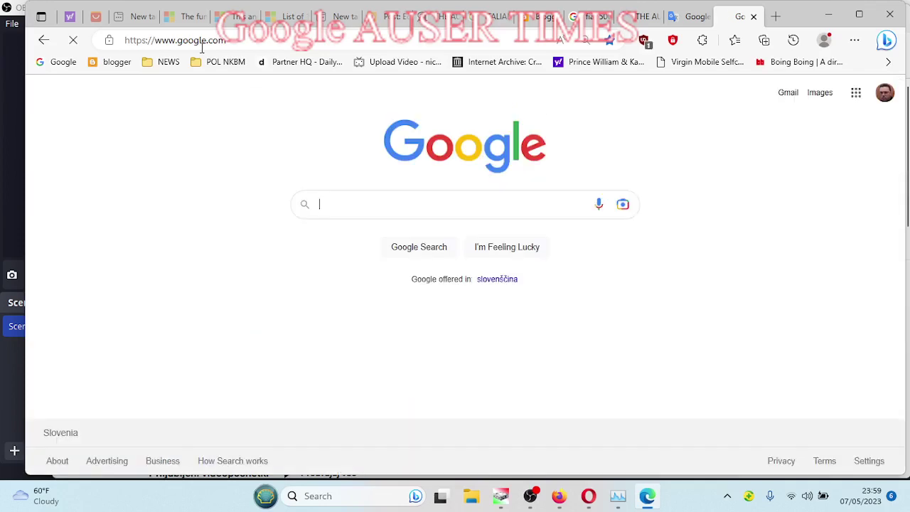
text(auser times)
Search Google for 'auser times', show All web results, and select the query for replacement
key(Return)
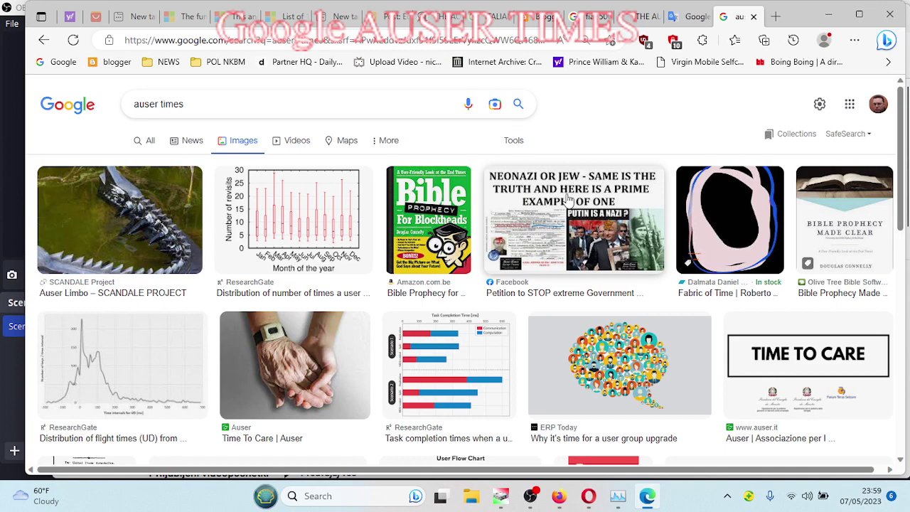
mouse_move(901, 164)
mouse_down()
mouse_move(906, 379)
mouse_move(901, 99)
mouse_up()
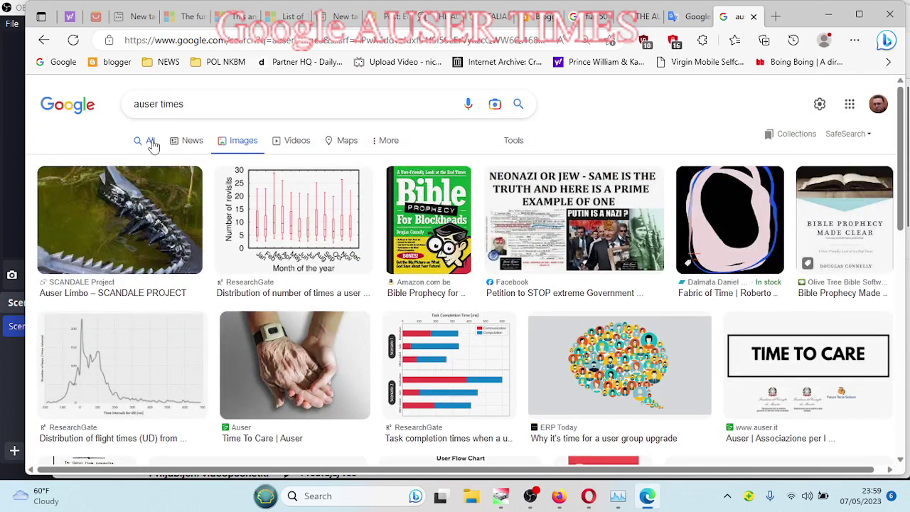
click(150, 140)
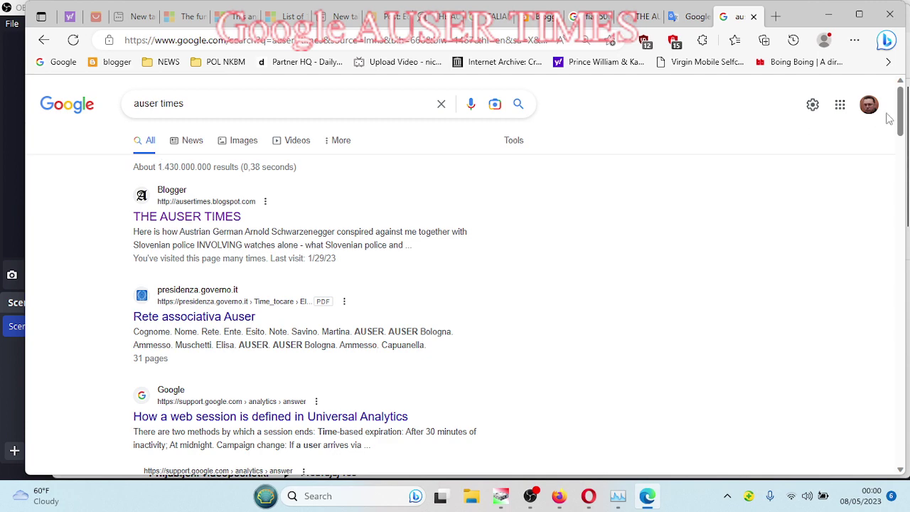
mouse_move(900, 110)
mouse_down()
mouse_move(894, 413)
mouse_move(890, 105)
mouse_up()
drag(199, 103, 40, 105)
text(date time)
Google 'date time', highlight and enlarge the shown time, then return to the Blogger post list
key(Return)
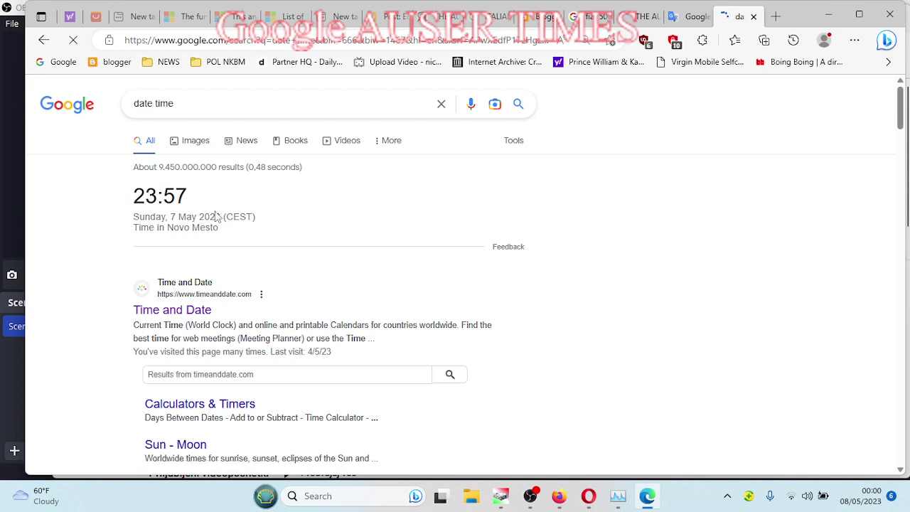
mouse_move(133, 192)
mouse_down()
mouse_move(224, 218)
mouse_move(235, 229)
mouse_up()
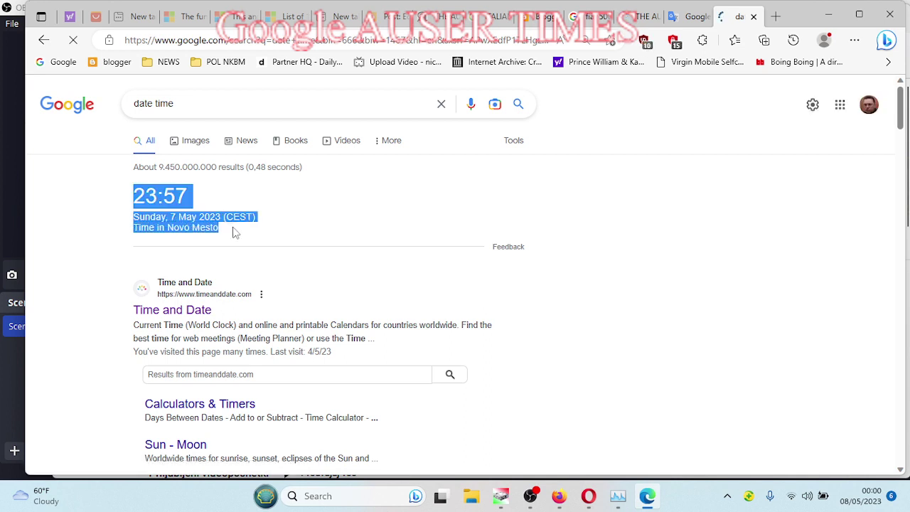
key(ctrl+plus)
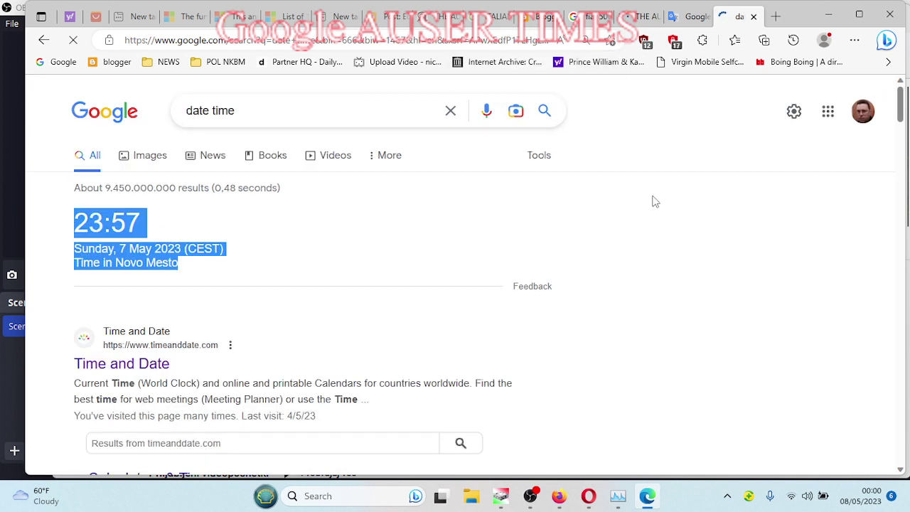
click(744, 237)
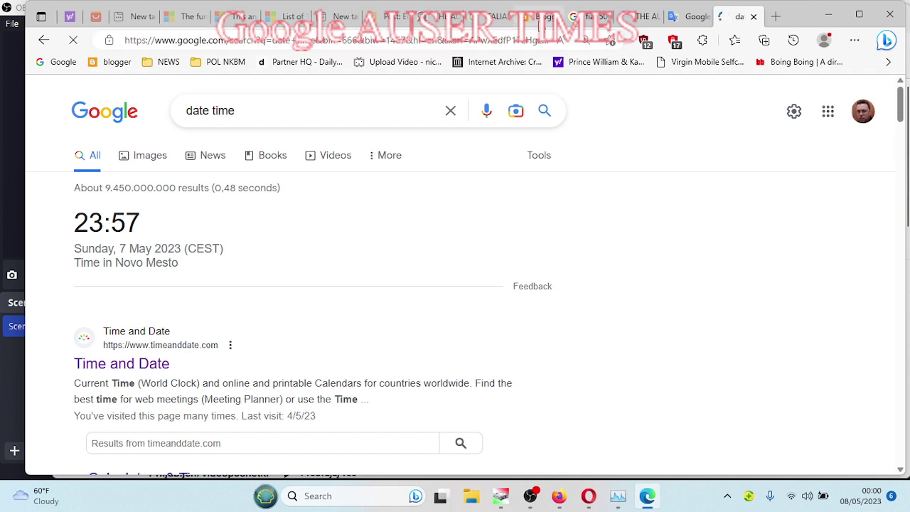
click(538, 16)
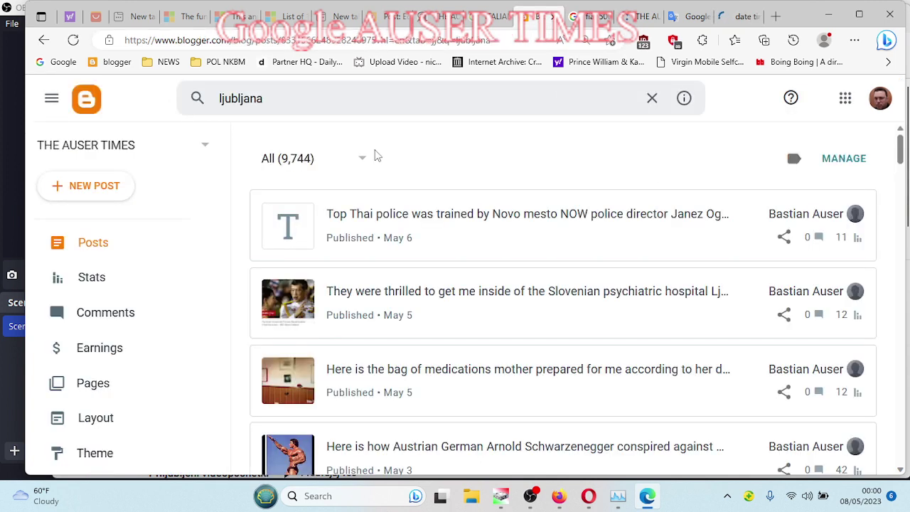
Drop the ljubljana filter to list all posts and view the 'I understand and wish to continue' post
click(92, 243)
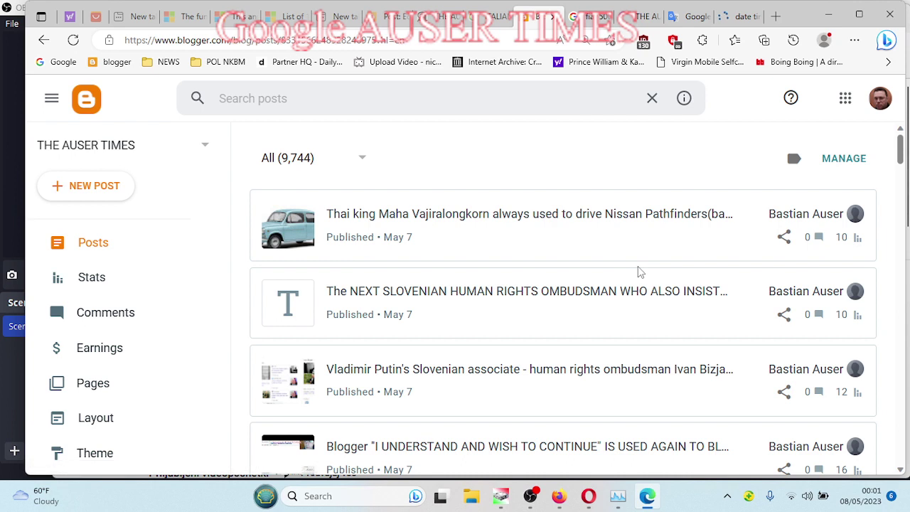
click(86, 243)
mouse_move(526, 448)
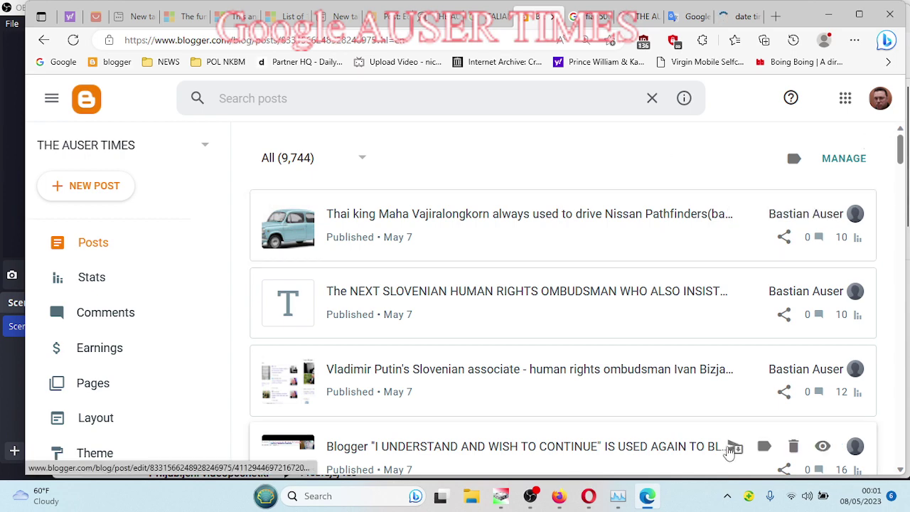
scroll(640, 284, down, 3)
scroll(640, 285, down, 2)
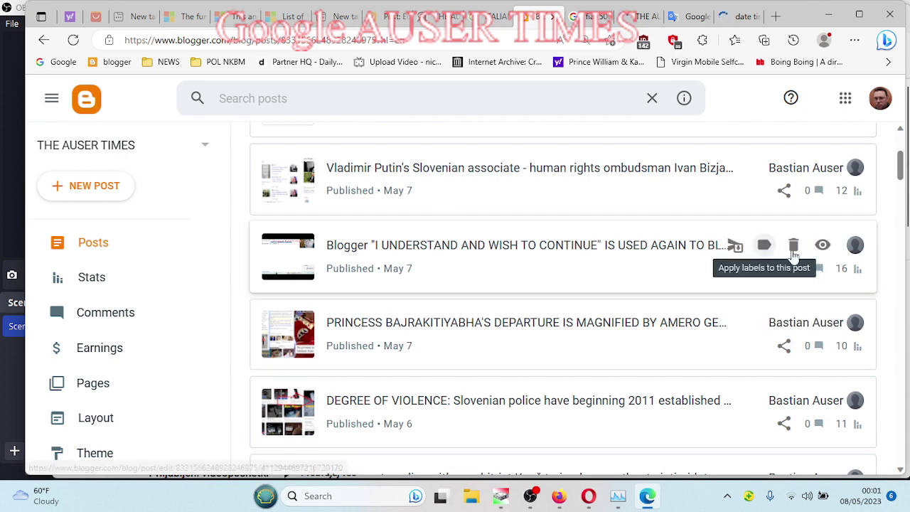
click(823, 246)
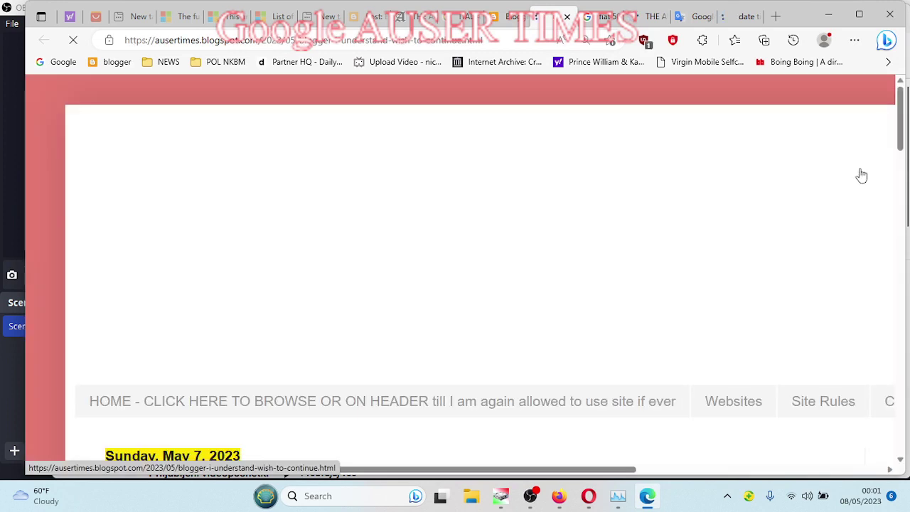
mouse_move(900, 119)
mouse_down()
mouse_move(903, 153)
mouse_move(903, 118)
mouse_up()
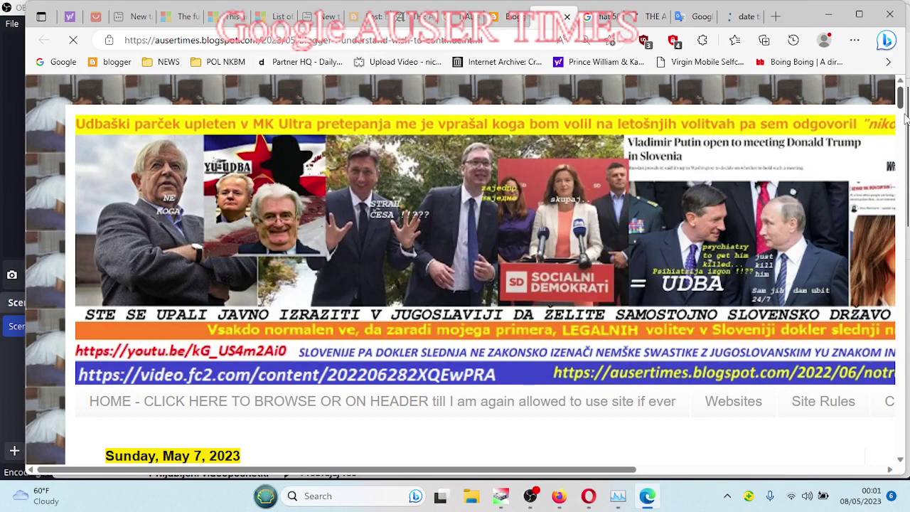
drag(900, 117, 900, 132)
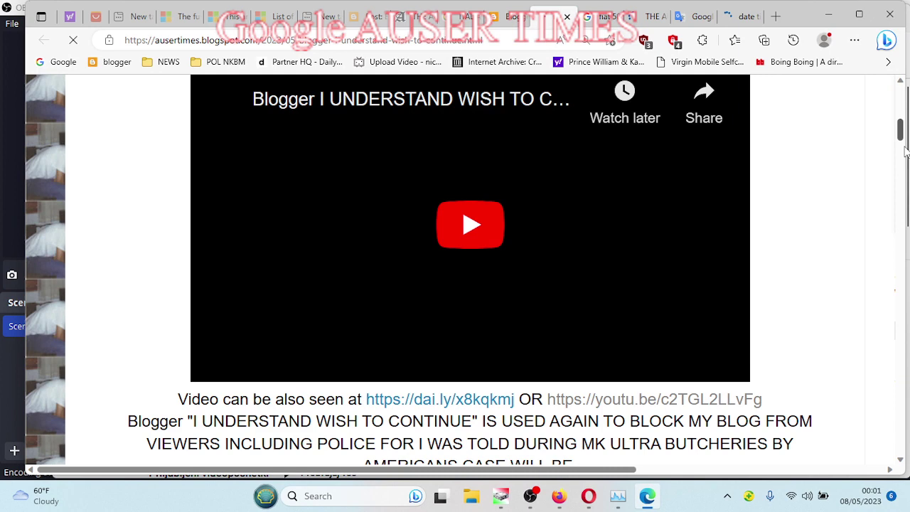
mouse_move(900, 131)
mouse_down()
mouse_move(900, 171)
mouse_move(899, 107)
mouse_move(901, 147)
mouse_up()
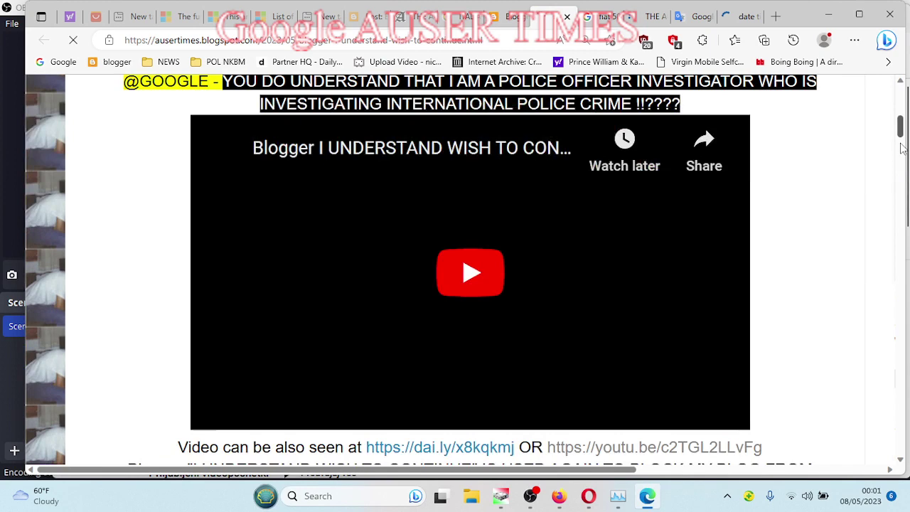
drag(902, 147, 902, 124)
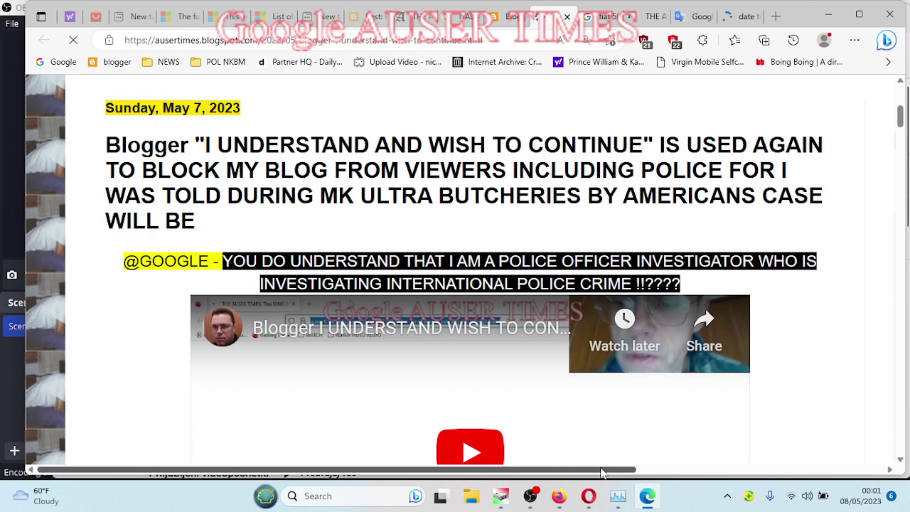
Bring the OBS Studio window to the front from the taskbar
click(530, 496)
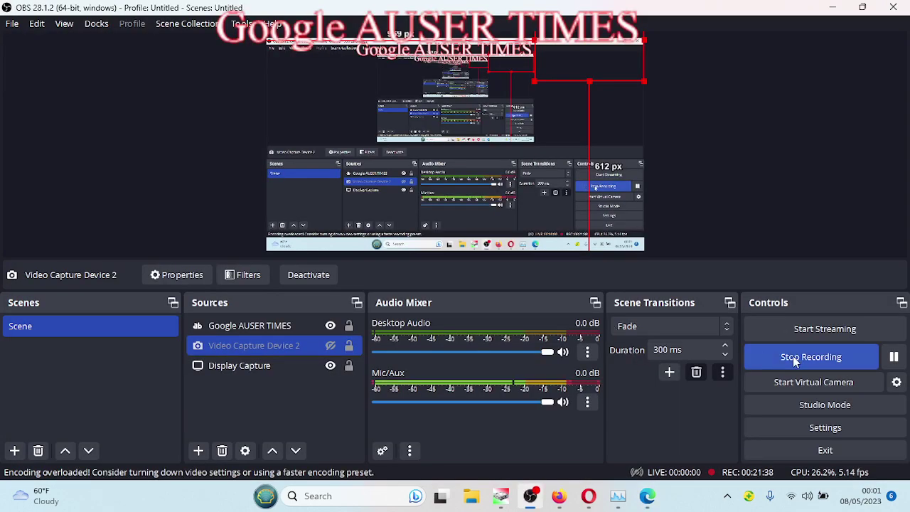